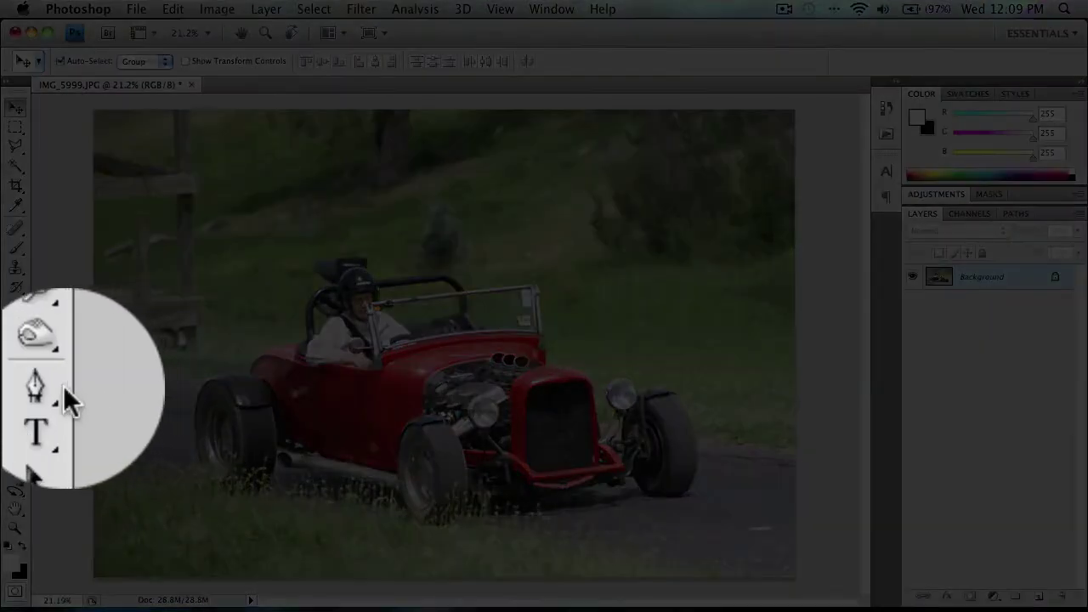
Draw a closed, irregular curvy white shape with the Pen tool over and behind the car's rear wheel
{"action": "left_click", "coordinate": [15, 387]}
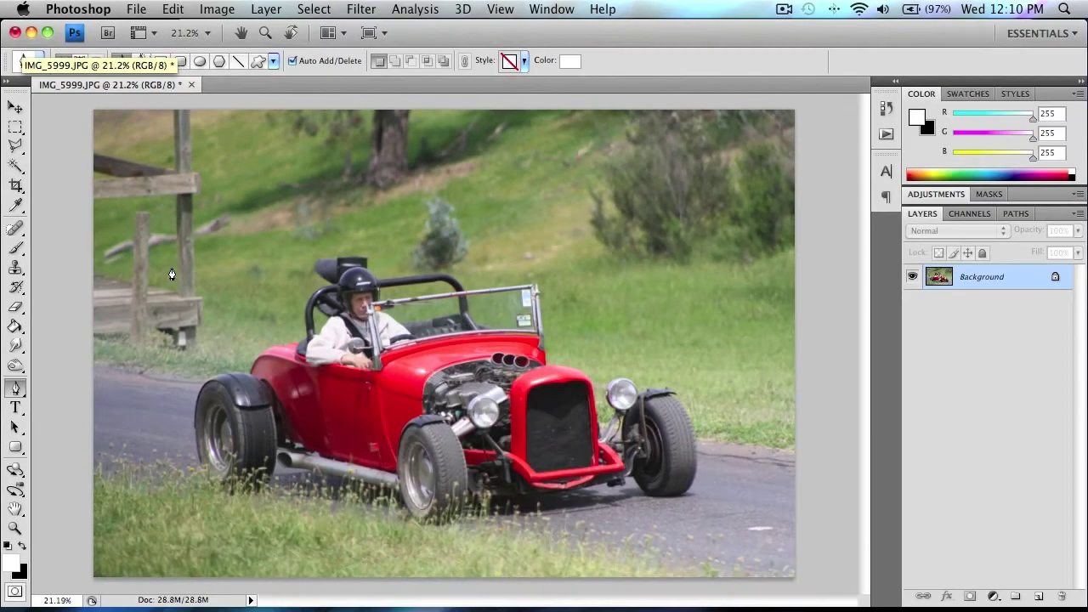
{"action": "left_click", "coordinate": [204, 334]}
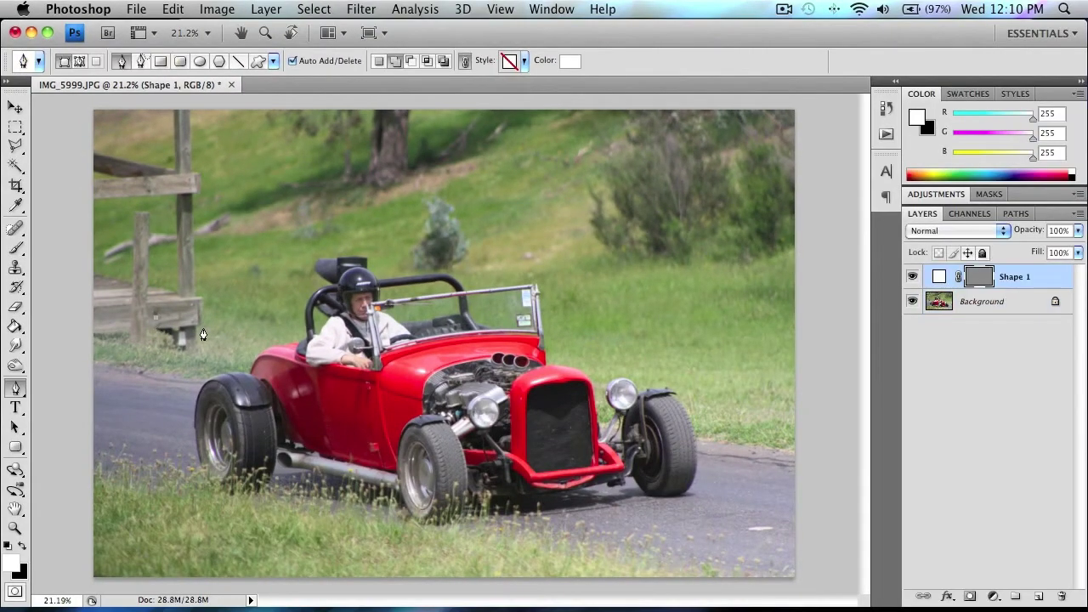
{"action": "left_click", "coordinate": [166, 402]}
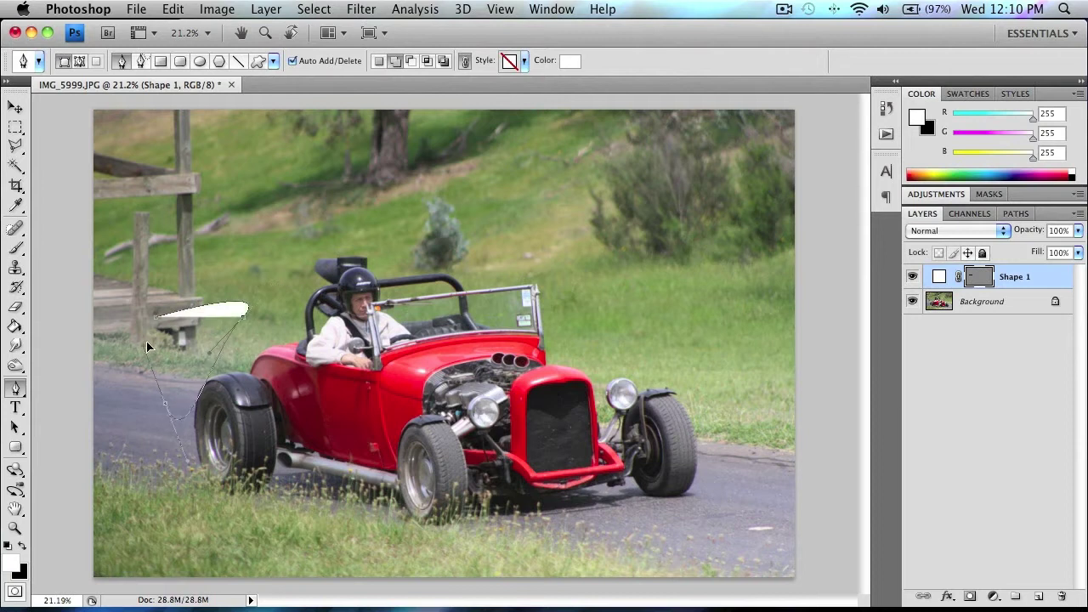
{"action": "left_click_drag", "start_coordinate": [270, 341], "coordinate": [270, 338]}
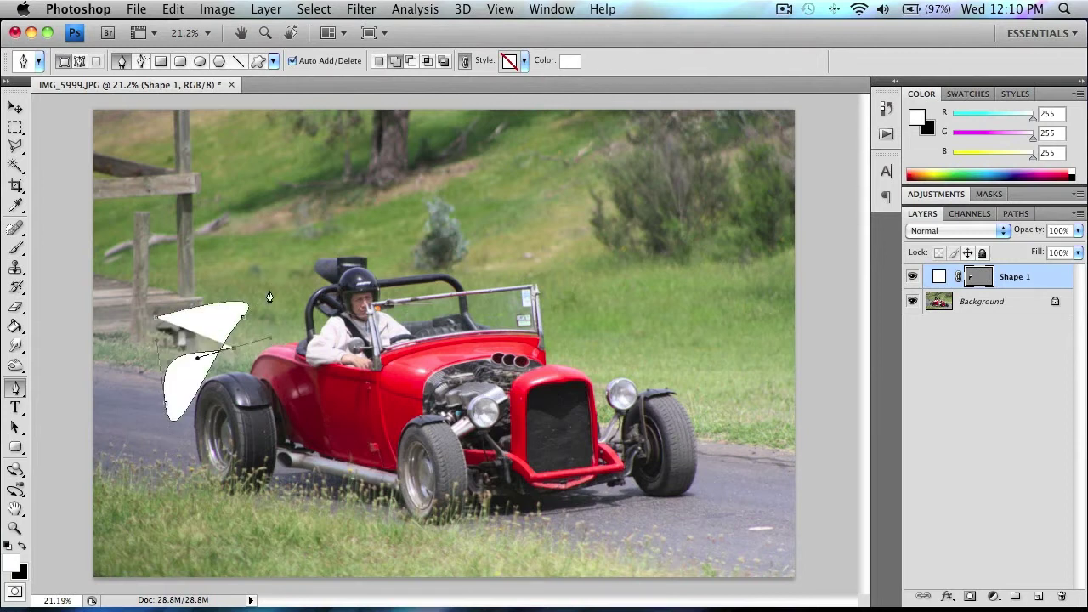
{"action": "left_click", "coordinate": [272, 246]}
{"action": "left_click_drag", "start_coordinate": [268, 403], "coordinate": [216, 424]}
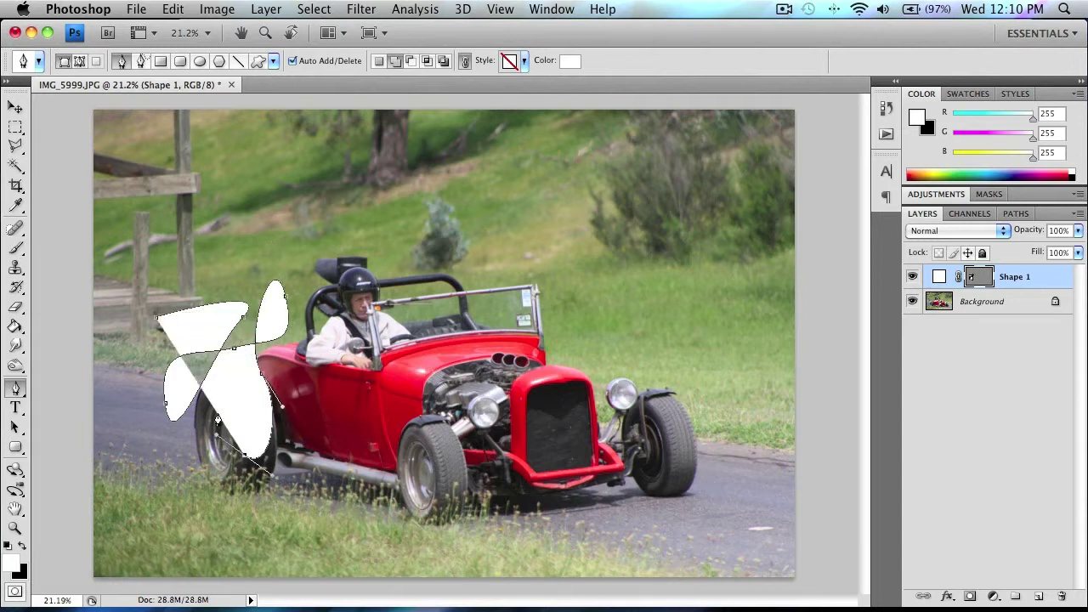
{"action": "left_click_drag", "start_coordinate": [281, 411], "coordinate": [333, 422]}
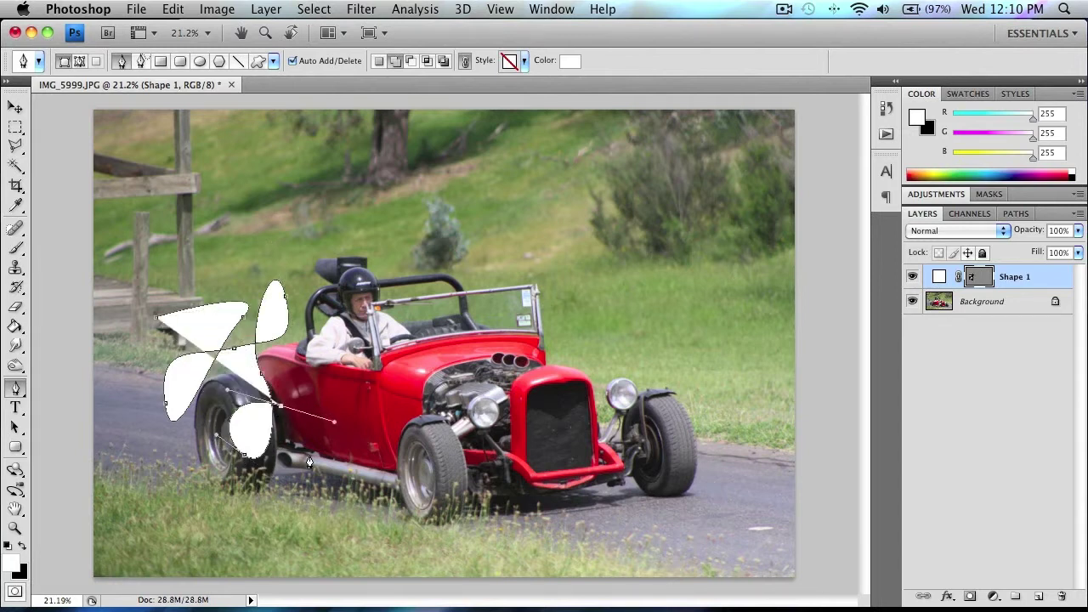
{"action": "left_click", "coordinate": [198, 464]}
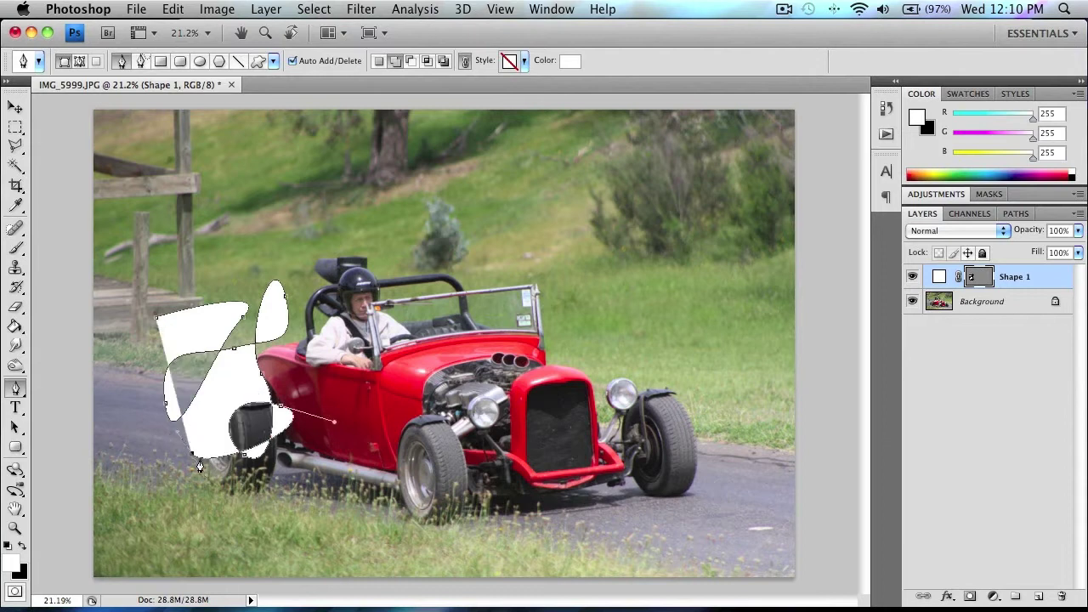
{"action": "left_click", "coordinate": [155, 492]}
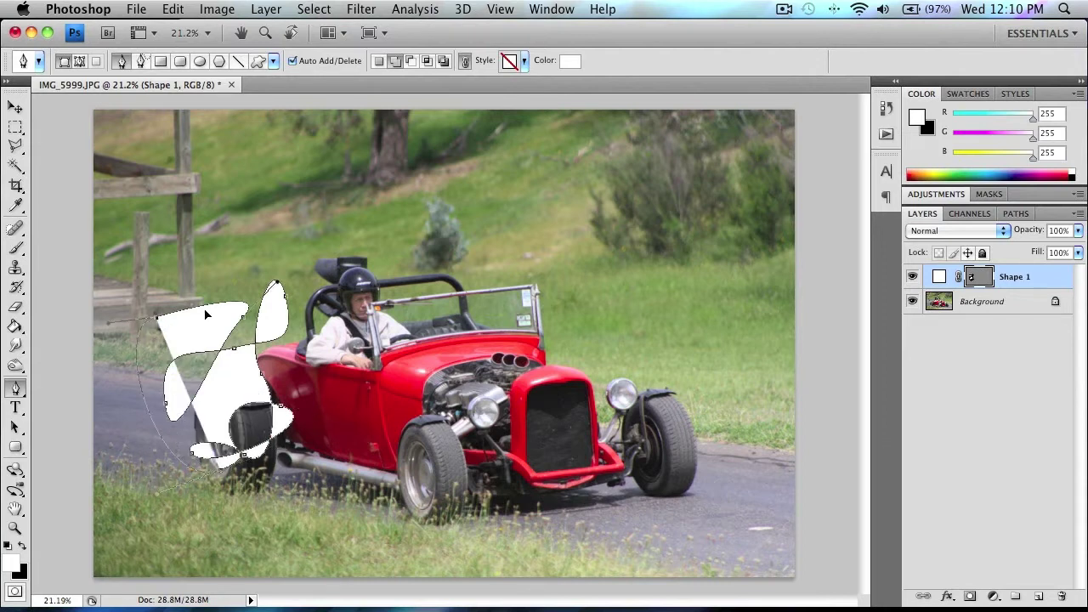
{"action": "left_click_drag", "start_coordinate": [205, 314], "coordinate": [206, 315]}
Draw a second closed, looping white shape with the Pen tool just above the driver's helmet
{"action": "left_click_drag", "start_coordinate": [388, 233], "coordinate": [371, 254]}
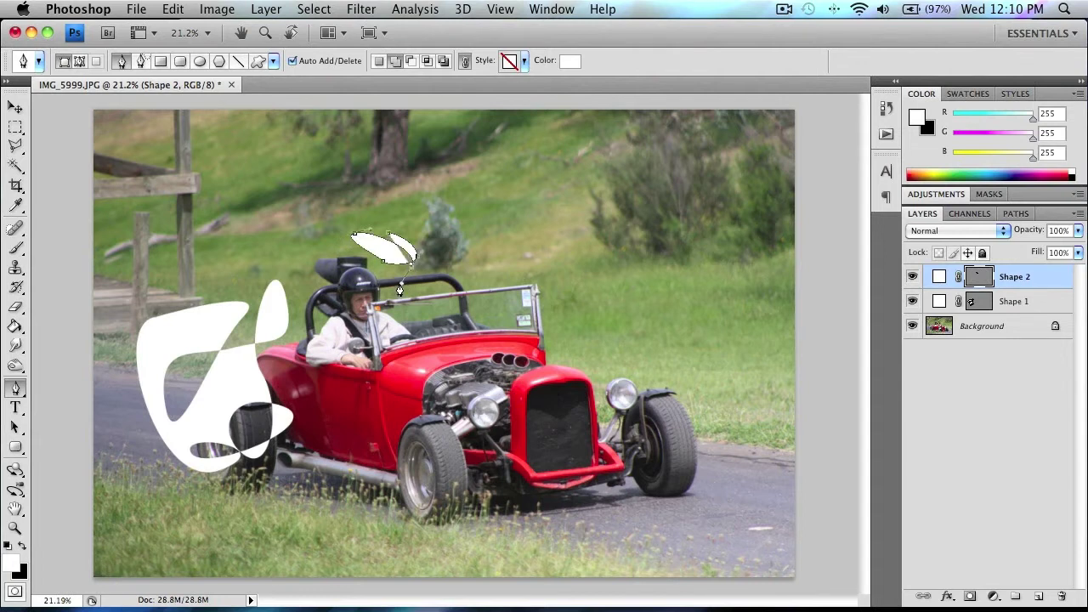
{"action": "left_click_drag", "start_coordinate": [328, 230], "coordinate": [461, 250]}
{"action": "left_click_drag", "start_coordinate": [433, 288], "coordinate": [395, 291]}
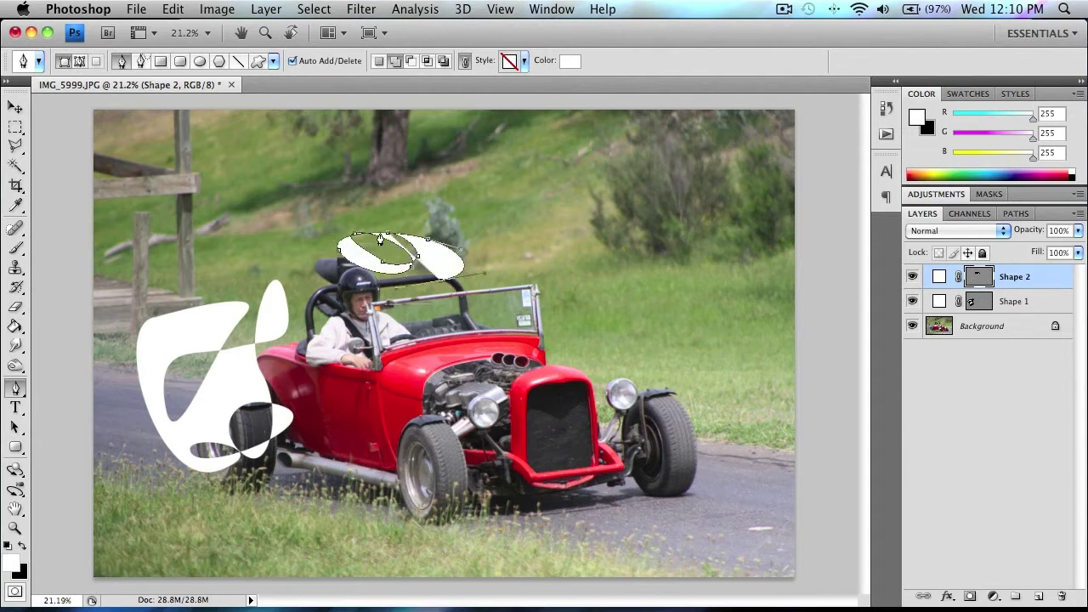
{"action": "left_click_drag", "start_coordinate": [401, 183], "coordinate": [401, 169]}
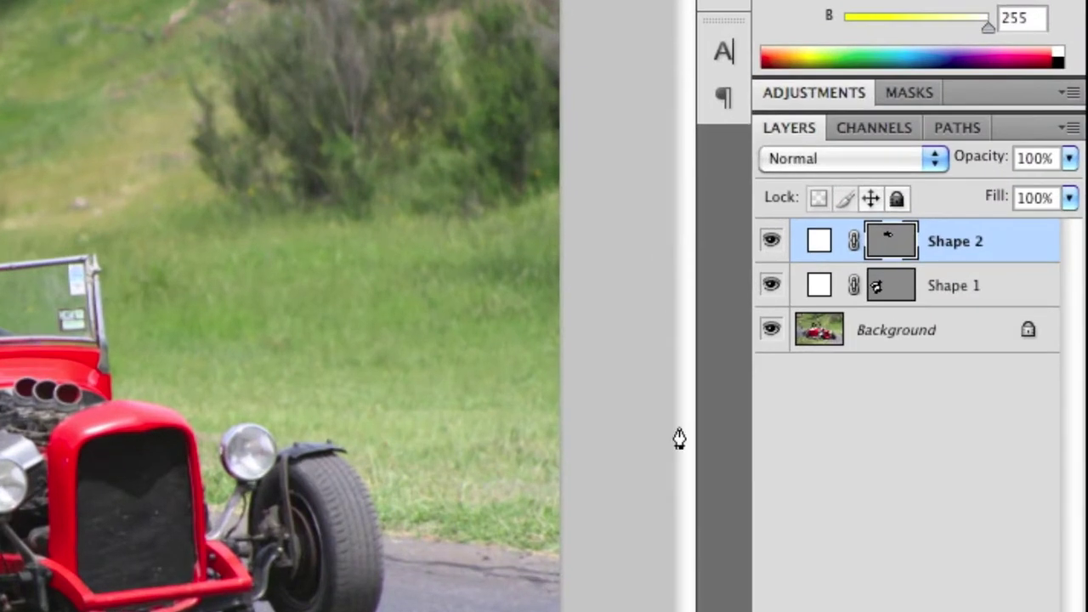
Merge the Shape 1 and Shape 2 layers into a single layer
{"action": "left_click", "coordinate": [960, 293]}
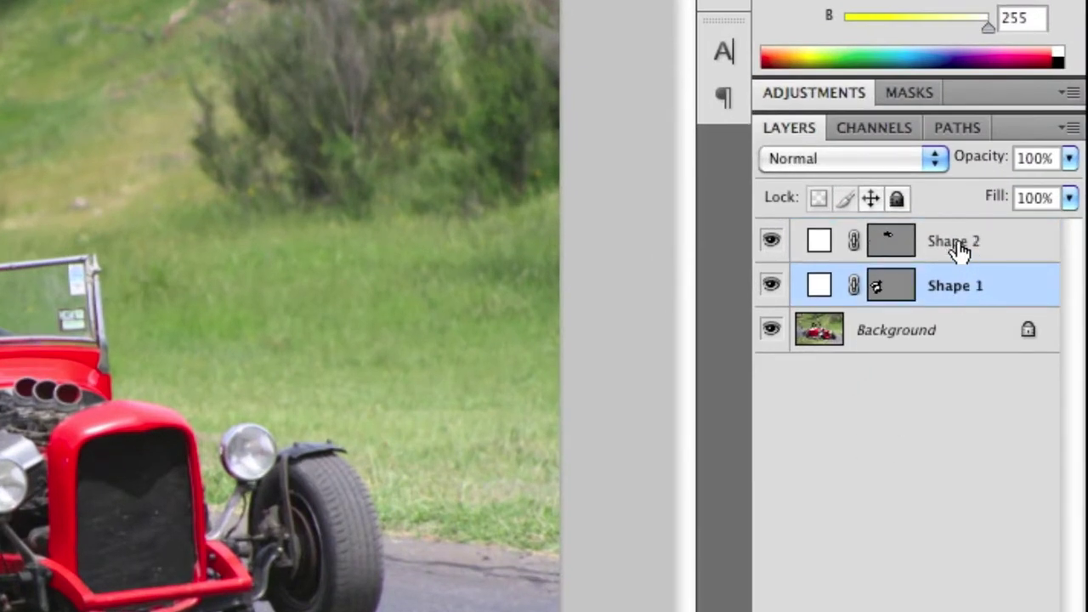
{"action": "left_click", "coordinate": [956, 243], "text": "shift"}
{"action": "right_click", "coordinate": [953, 243]}
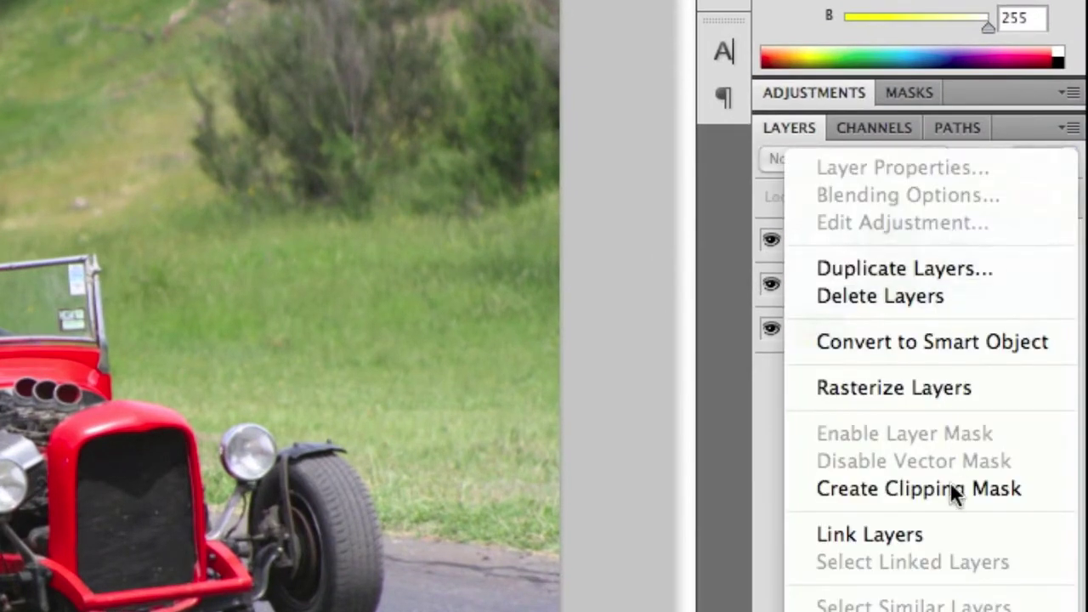
{"action": "left_click", "coordinate": [754, 439]}
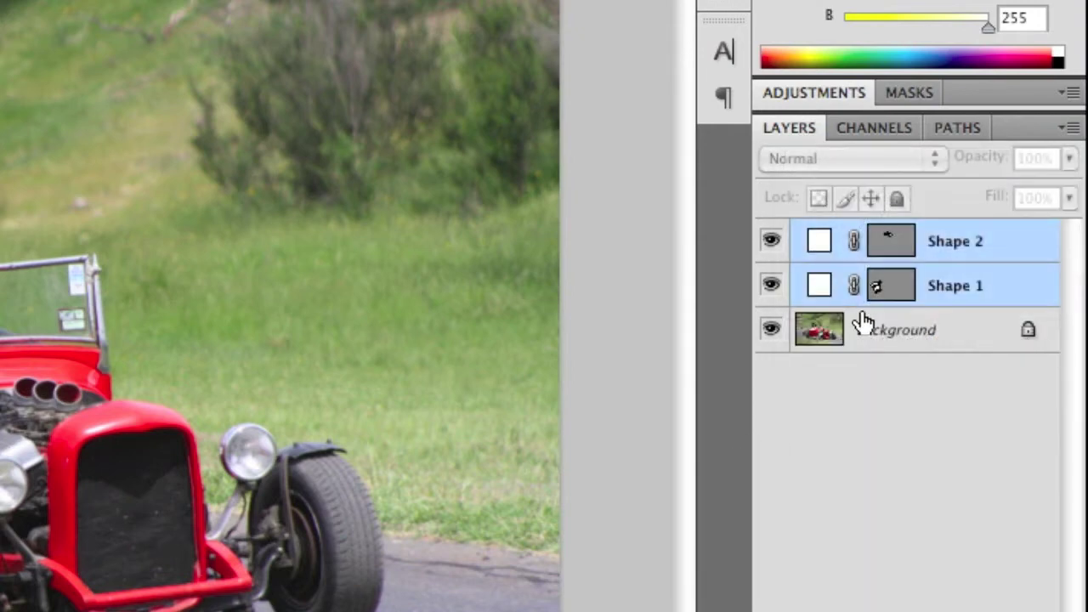
{"action": "right_click", "coordinate": [944, 289]}
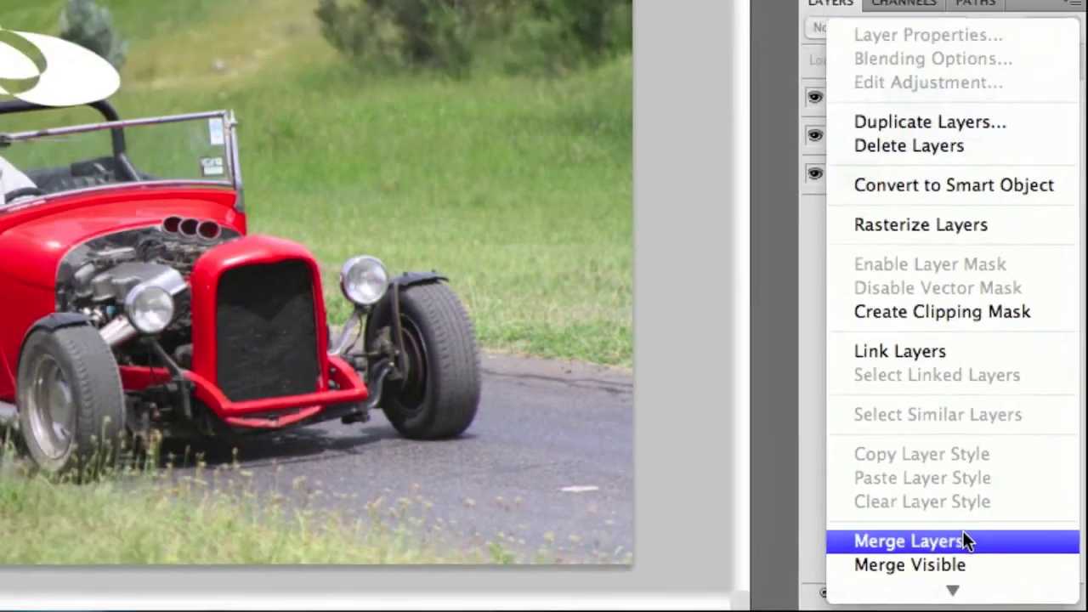
{"action": "left_click", "coordinate": [944, 531]}
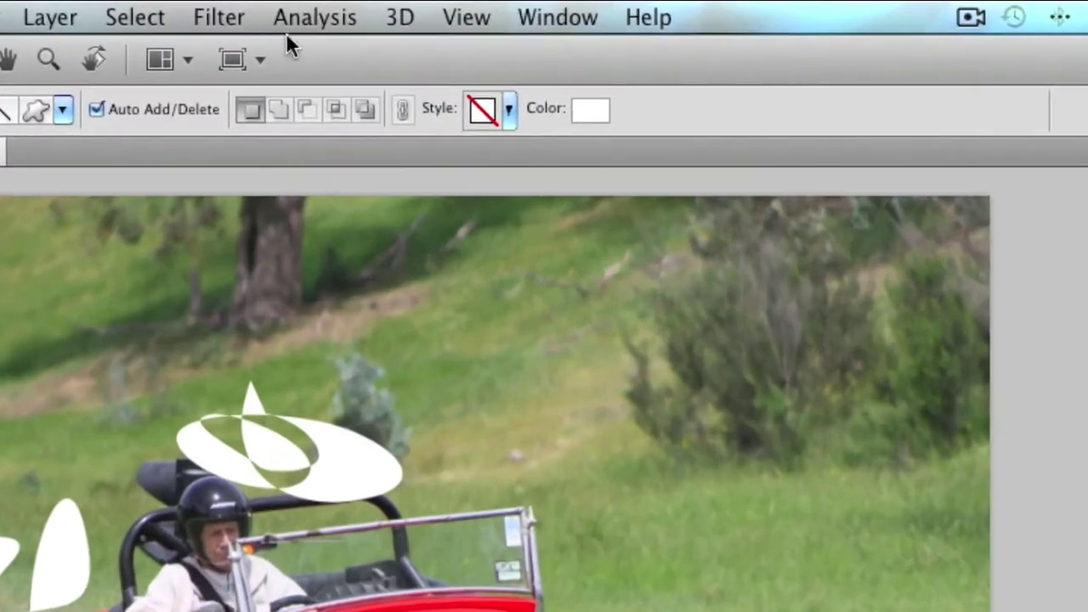
Apply a Gaussian Blur with a radius of 50.3 pixels to the merged shape layer
{"action": "left_click", "coordinate": [361, 9]}
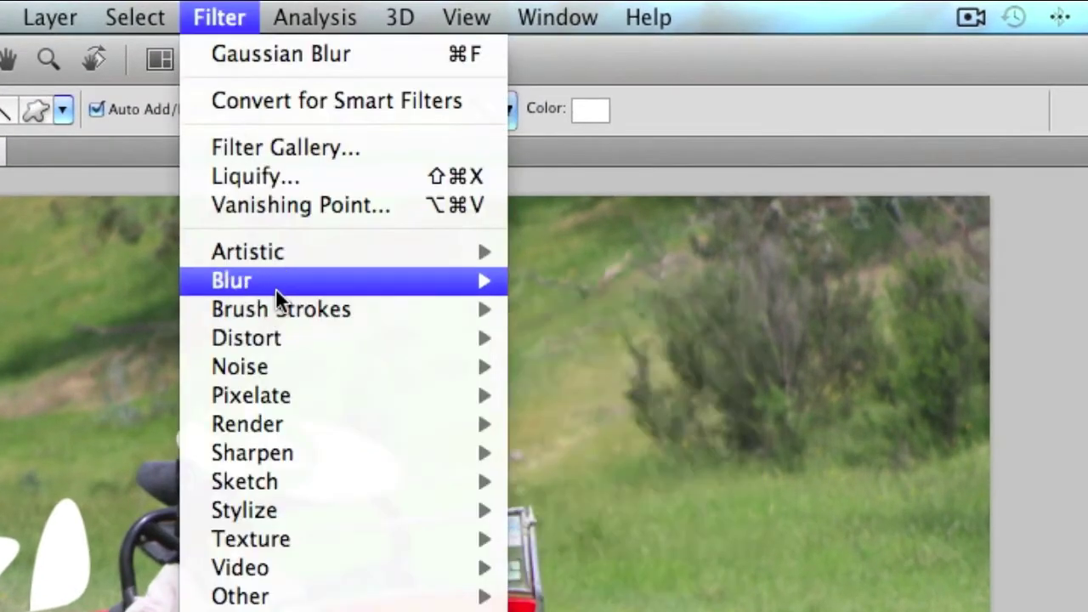
{"action": "mouse_move", "coordinate": [275, 284]}
{"action": "left_click", "coordinate": [668, 396]}
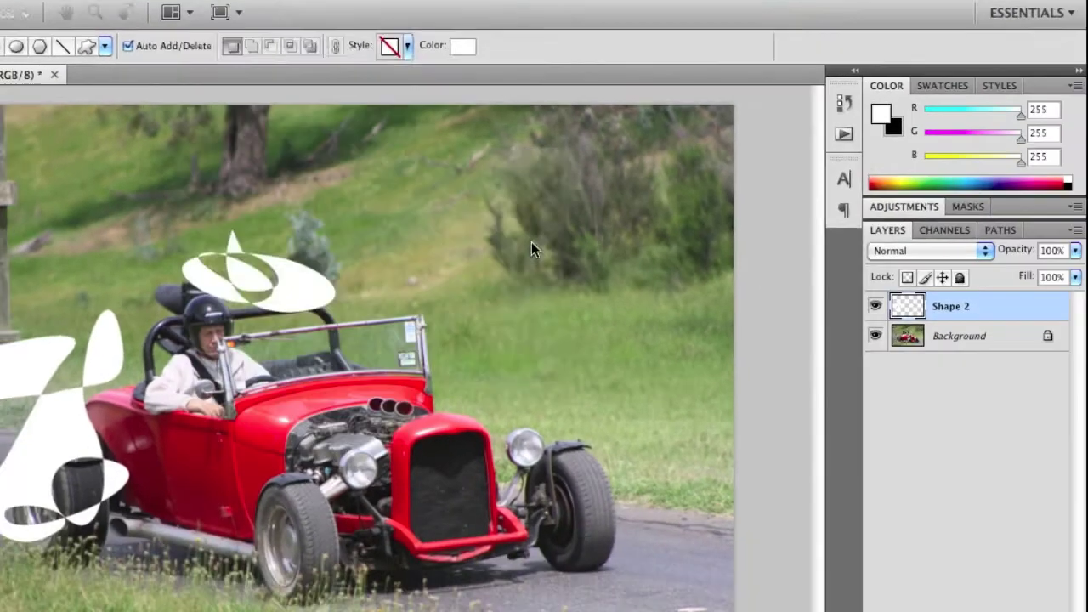
{"action": "left_click_drag", "start_coordinate": [623, 423], "coordinate": [644, 425]}
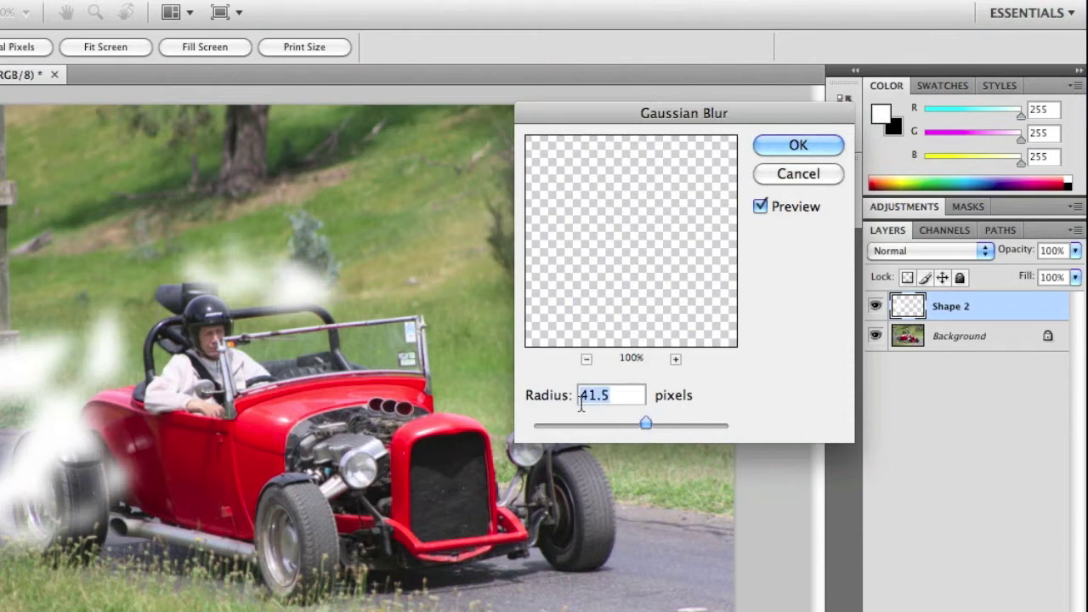
{"action": "mouse_move", "coordinate": [646, 423]}
{"action": "left_mouse_down"}
{"action": "mouse_move", "coordinate": [659, 432]}
{"action": "mouse_move", "coordinate": [652, 425]}
{"action": "left_mouse_up"}
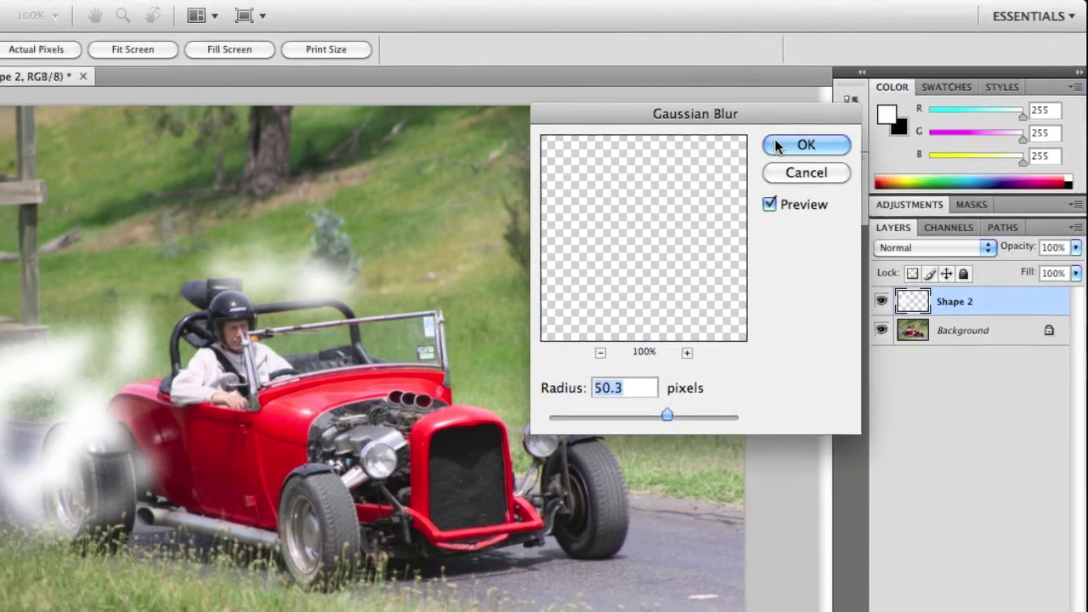
{"action": "left_click", "coordinate": [795, 145]}
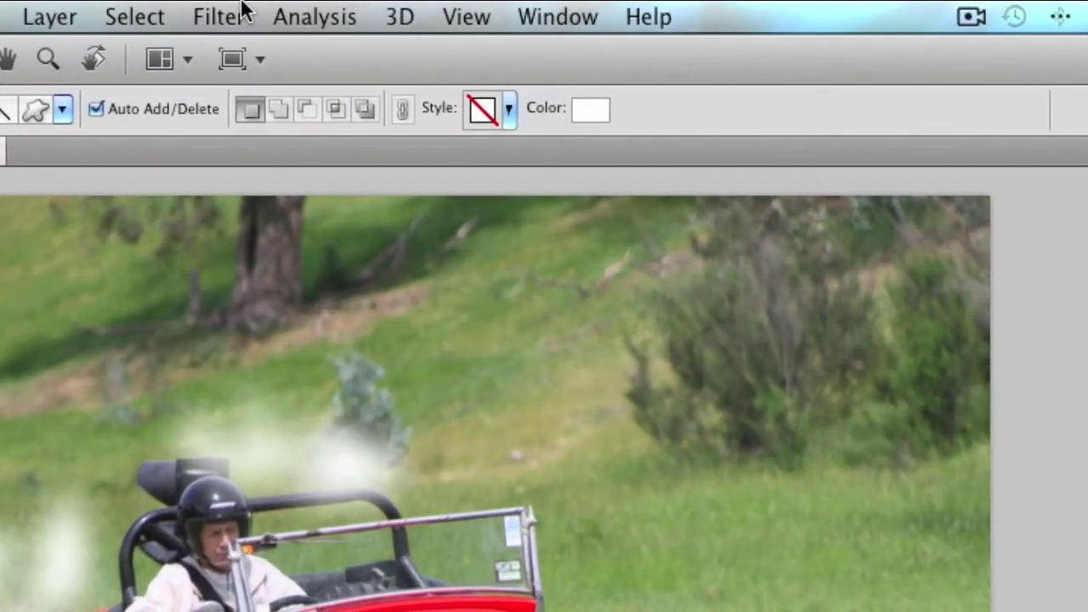
Open the Liquify filter on the blurred layer and push the rear-wheel smoke around with the Forward Warp tool
{"action": "left_click", "coordinate": [372, 9]}
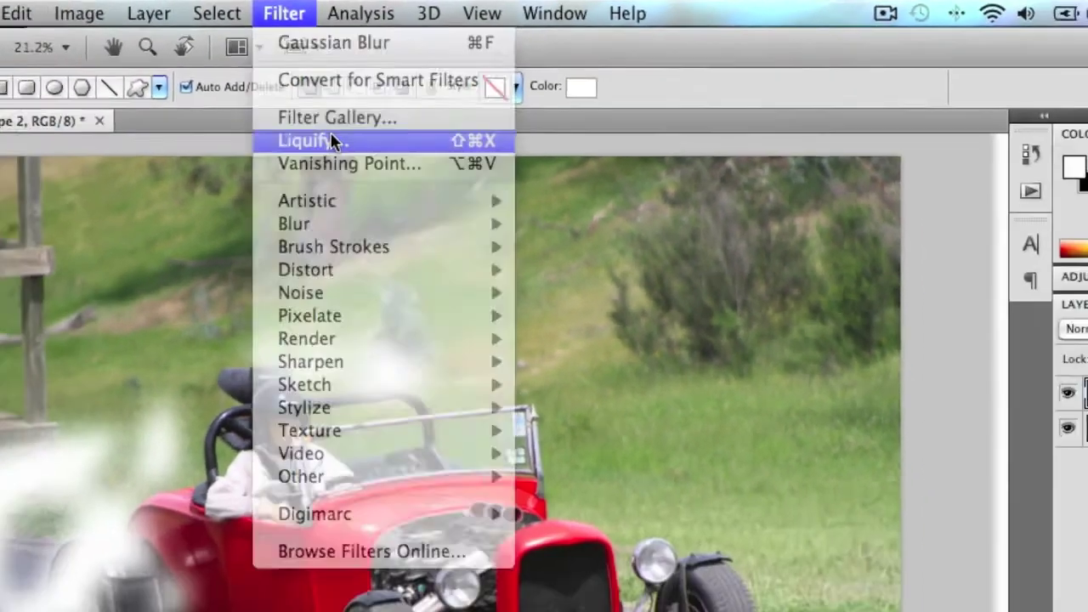
{"action": "left_click", "coordinate": [277, 170]}
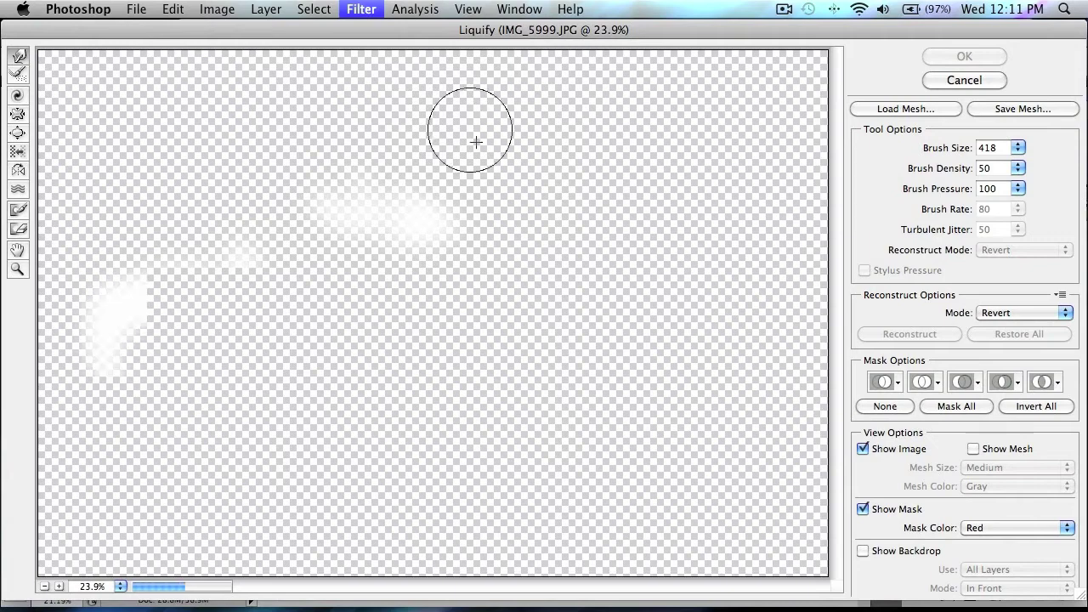
{"action": "left_click_drag", "start_coordinate": [152, 296], "coordinate": [156, 294]}
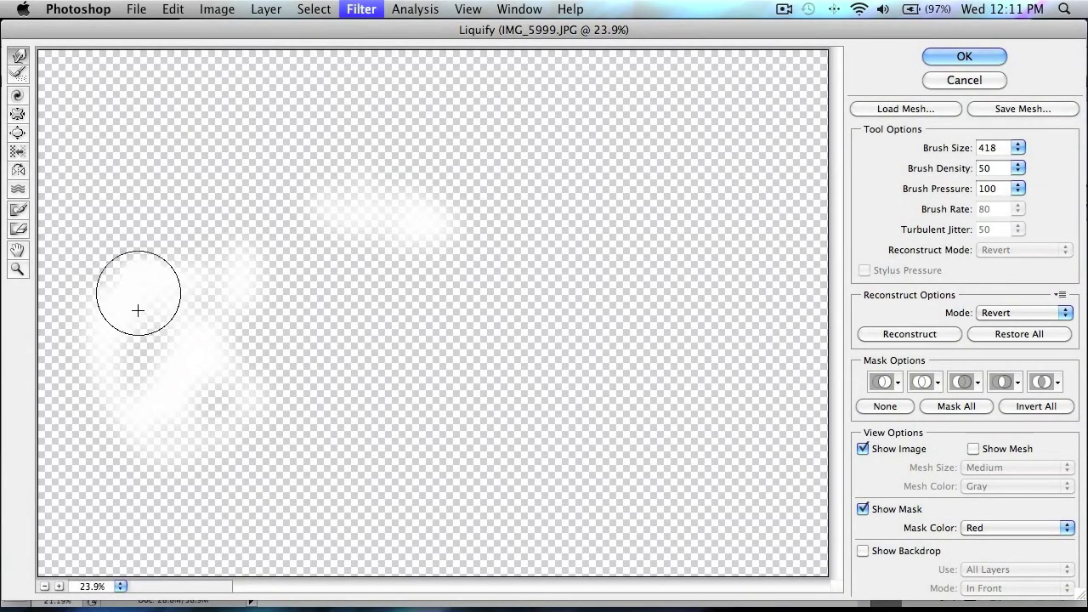
{"action": "mouse_move", "coordinate": [138, 310]}
{"action": "left_mouse_down"}
{"action": "mouse_move", "coordinate": [105, 308]}
{"action": "mouse_move", "coordinate": [158, 410]}
{"action": "mouse_move", "coordinate": [166, 407]}
{"action": "mouse_move", "coordinate": [144, 397]}
{"action": "mouse_move", "coordinate": [175, 391]}
{"action": "mouse_move", "coordinate": [148, 356]}
{"action": "mouse_move", "coordinate": [199, 367]}
{"action": "mouse_move", "coordinate": [190, 351]}
{"action": "mouse_move", "coordinate": [239, 416]}
{"action": "mouse_move", "coordinate": [217, 408]}
{"action": "mouse_move", "coordinate": [231, 344]}
{"action": "mouse_move", "coordinate": [217, 284]}
{"action": "left_mouse_up"}
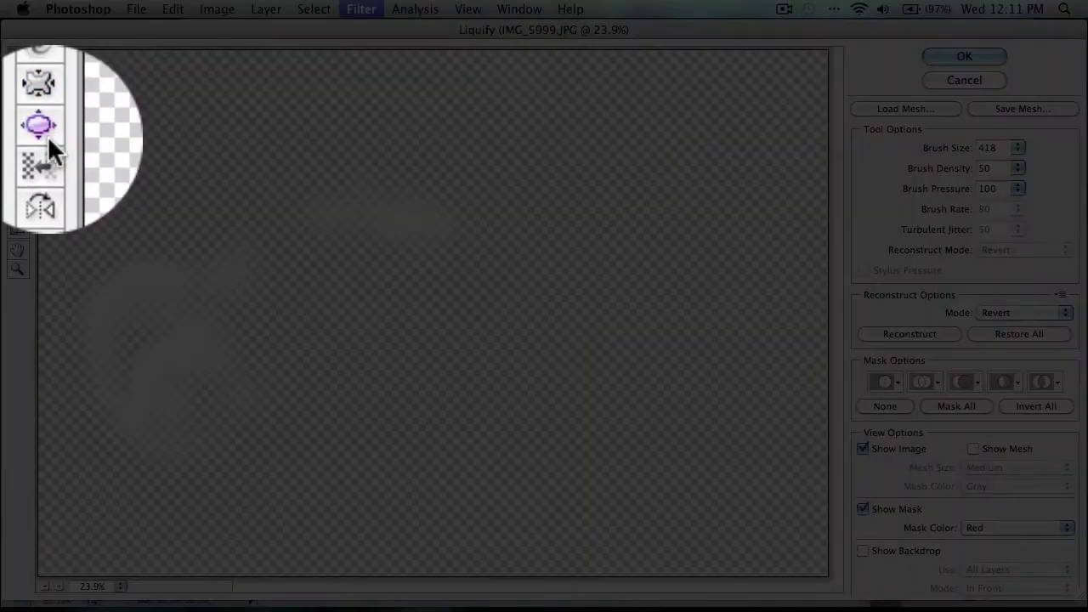
Swell the rear-wheel smoke with the Bloat tool, enlarging the brush to 432
{"action": "left_click", "coordinate": [17, 133]}
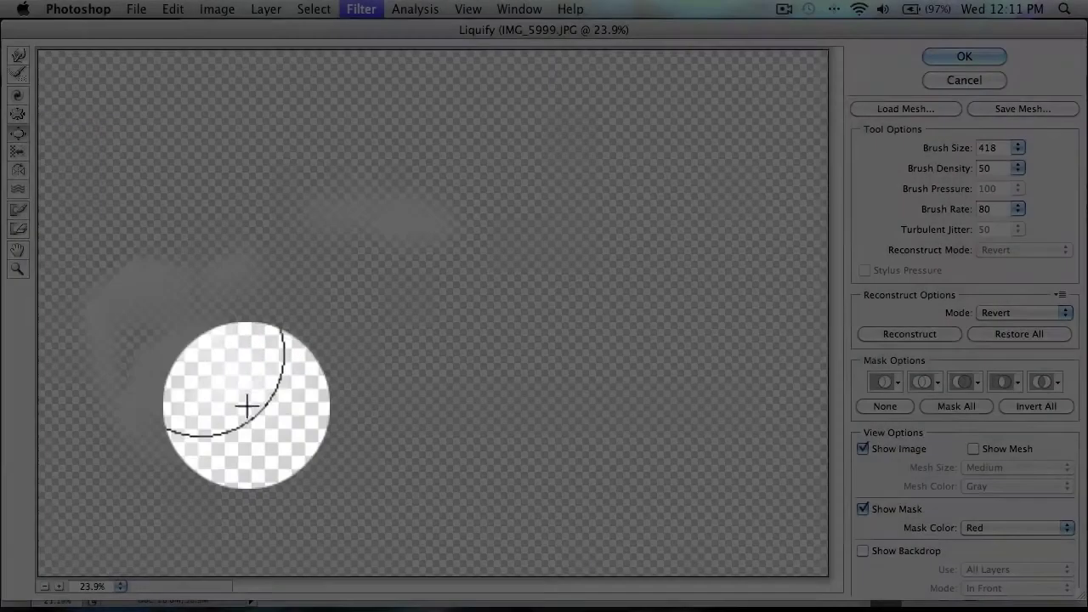
{"action": "key", "text": "bracketright"}
{"action": "key", "text": "bracketright"}
{"action": "key", "text": "bracketright"}
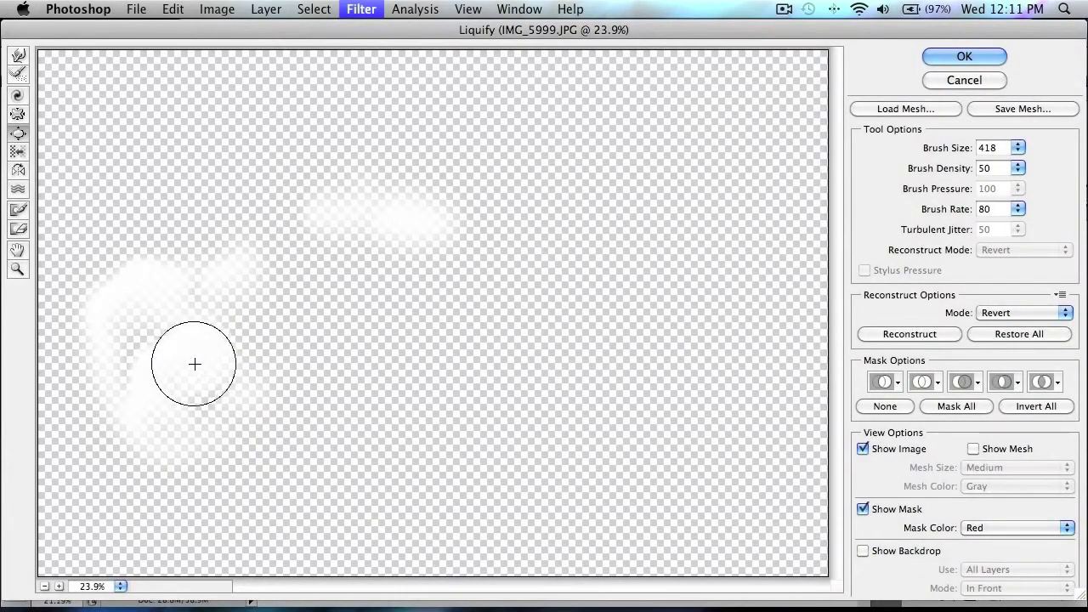
{"action": "key", "text": "bracketright"}
{"action": "key", "text": "bracketright"}
{"action": "key", "text": "bracketright"}
{"action": "key", "text": "bracketright"}
{"action": "key", "text": "bracketright"}
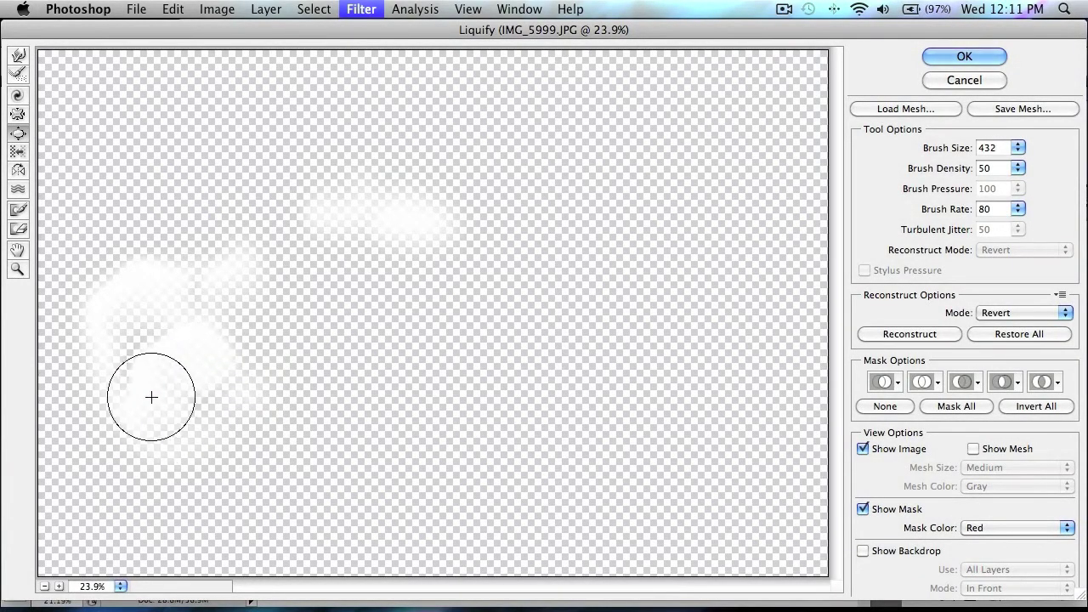
{"action": "left_click", "coordinate": [174, 414]}
Enlarge the Bloat brush to 514 and puff out the smoke patch above the driver
{"action": "key", "text": "bracketright"}
{"action": "key", "text": "bracketright"}
{"action": "key", "text": "bracketright"}
{"action": "key", "text": "bracketright"}
{"action": "key", "text": "bracketright"}
{"action": "key", "text": "bracketright"}
{"action": "key", "text": "bracketright"}
{"action": "key", "text": "bracketright"}
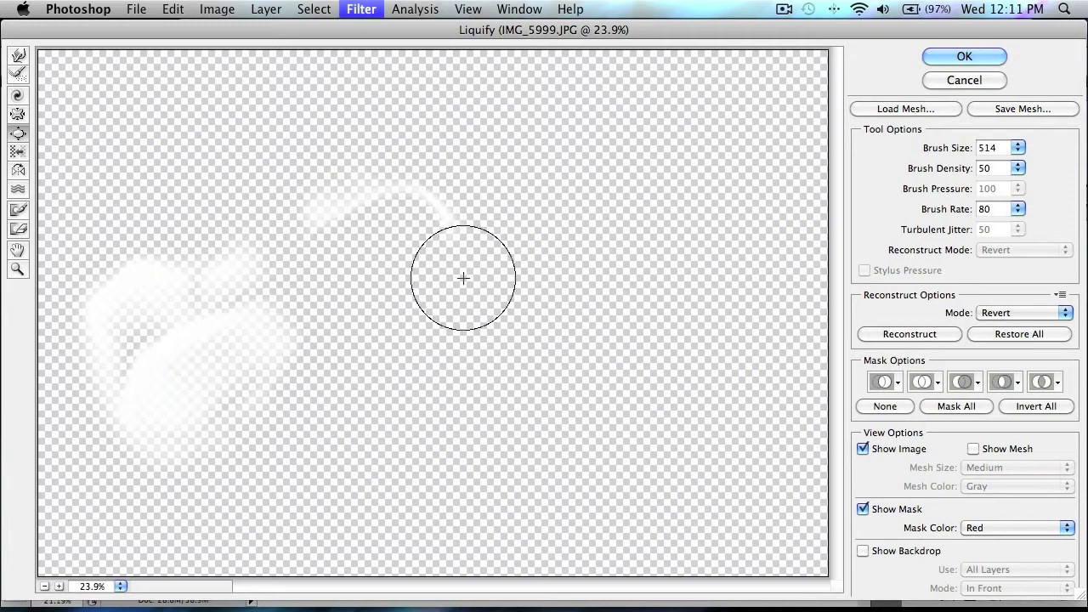
{"action": "left_click_drag", "start_coordinate": [408, 219], "coordinate": [403, 260]}
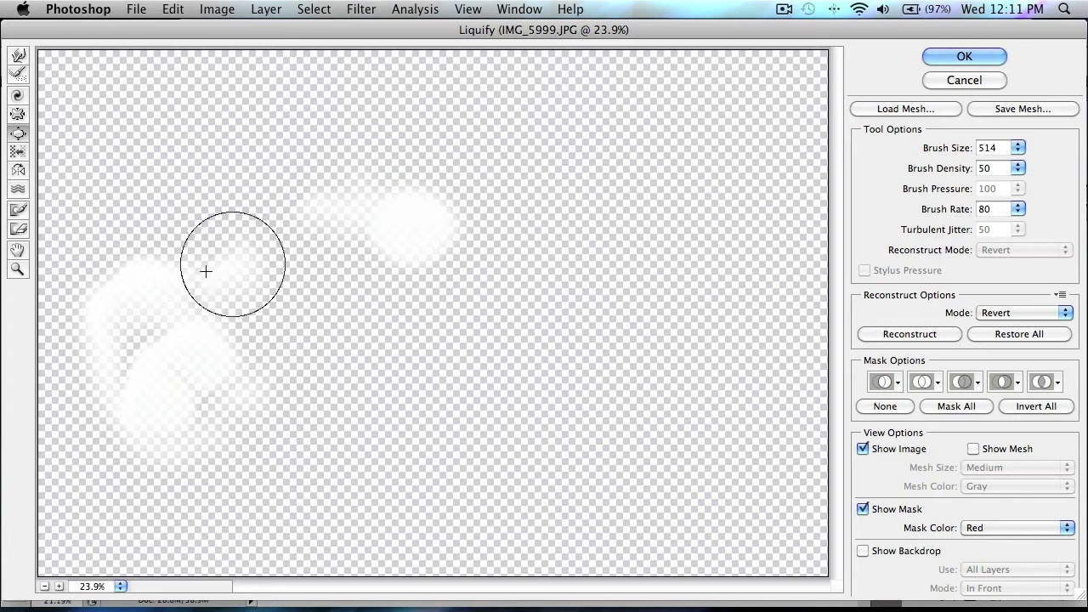
Reshape the edges of both smoke patches with the Forward Warp tool at the large brush size
{"action": "left_click", "coordinate": [18, 55]}
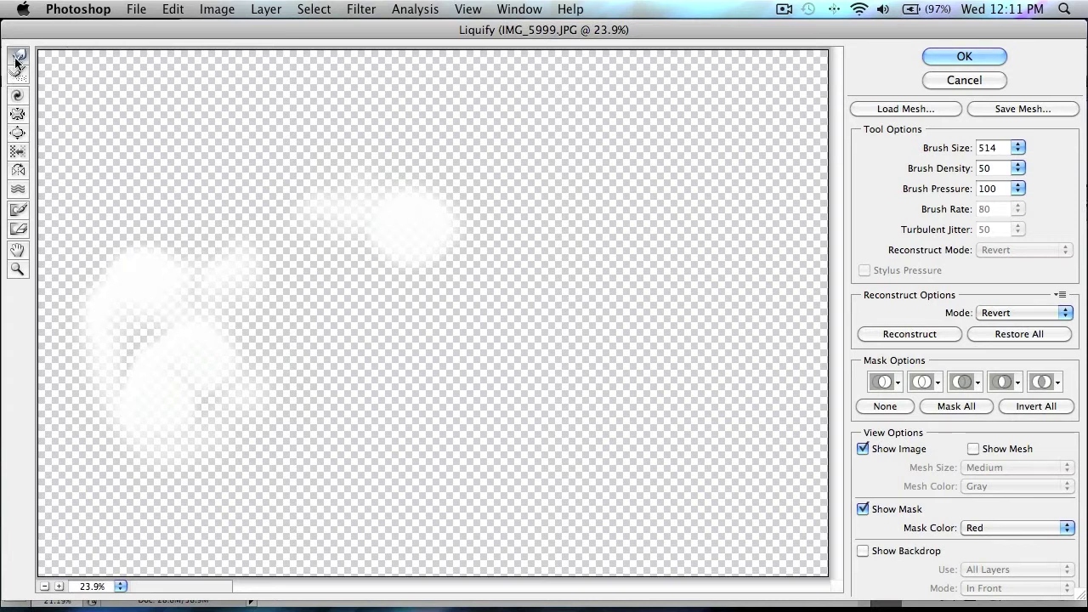
{"action": "mouse_move", "coordinate": [92, 281]}
{"action": "left_mouse_down"}
{"action": "mouse_move", "coordinate": [134, 322]}
{"action": "mouse_move", "coordinate": [156, 278]}
{"action": "mouse_move", "coordinate": [128, 262]}
{"action": "mouse_move", "coordinate": [187, 326]}
{"action": "mouse_move", "coordinate": [188, 363]}
{"action": "mouse_move", "coordinate": [153, 352]}
{"action": "mouse_move", "coordinate": [159, 391]}
{"action": "left_mouse_up"}
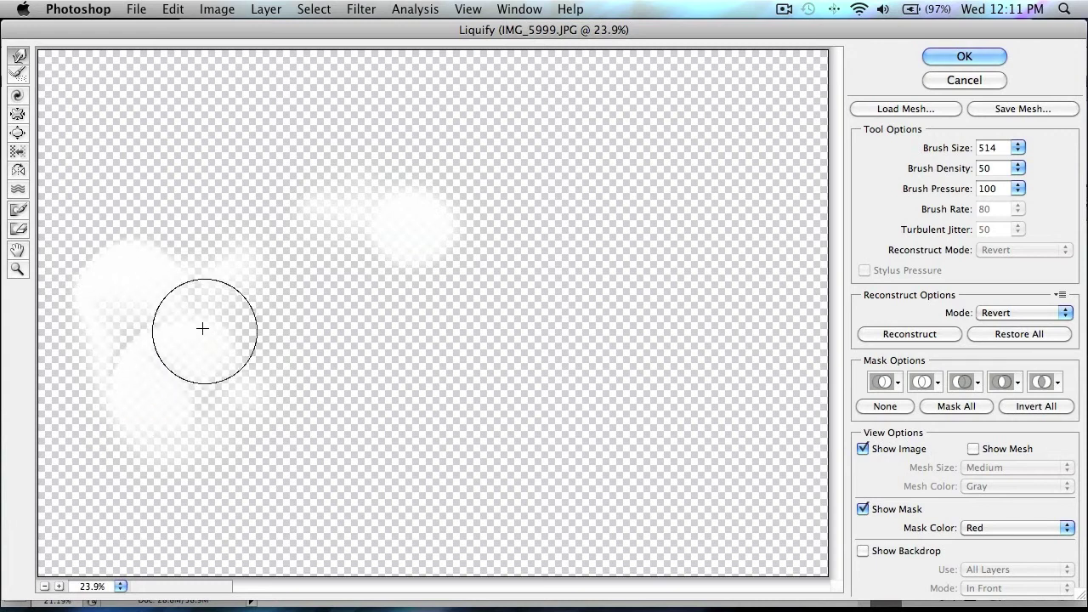
{"action": "mouse_move", "coordinate": [378, 234]}
{"action": "left_mouse_down"}
{"action": "mouse_move", "coordinate": [415, 256]}
{"action": "mouse_move", "coordinate": [375, 261]}
{"action": "mouse_move", "coordinate": [414, 202]}
{"action": "mouse_move", "coordinate": [347, 178]}
{"action": "left_mouse_up"}
Reduce the Forward Warp brush to 312, pull both smoke patches into wispy, wavy outlines, and apply the Liquify filter
{"action": "key", "text": "bracketleft"}
{"action": "key", "text": "bracketleft"}
{"action": "key", "text": "bracketleft"}
{"action": "key", "text": "bracketleft"}
{"action": "key", "text": "bracketleft"}
{"action": "key", "text": "bracketleft"}
{"action": "key", "text": "bracketleft"}
{"action": "key", "text": "bracketleft"}
{"action": "key", "text": "bracketleft"}
{"action": "key", "text": "bracketleft"}
{"action": "key", "text": "bracketleft"}
{"action": "key", "text": "bracketleft"}
{"action": "key", "text": "bracketleft"}
{"action": "key", "text": "bracketleft"}
{"action": "key", "text": "bracketleft"}
{"action": "key", "text": "bracketleft"}
{"action": "key", "text": "bracketleft"}
{"action": "key", "text": "bracketleft"}
{"action": "key", "text": "bracketleft"}
{"action": "key", "text": "bracketleft"}
{"action": "mouse_move", "coordinate": [211, 298]}
{"action": "left_mouse_down"}
{"action": "mouse_move", "coordinate": [124, 270]}
{"action": "mouse_move", "coordinate": [93, 241]}
{"action": "mouse_move", "coordinate": [155, 264]}
{"action": "mouse_move", "coordinate": [175, 329]}
{"action": "mouse_move", "coordinate": [147, 319]}
{"action": "mouse_move", "coordinate": [203, 373]}
{"action": "mouse_move", "coordinate": [116, 382]}
{"action": "left_mouse_up"}
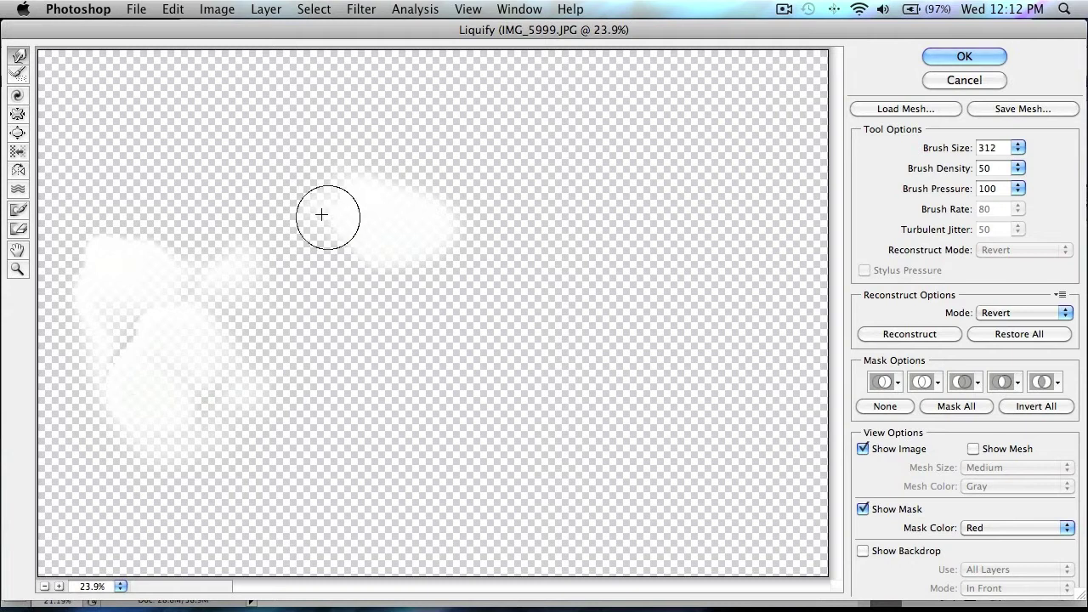
{"action": "left_click_drag", "start_coordinate": [333, 290], "coordinate": [326, 189]}
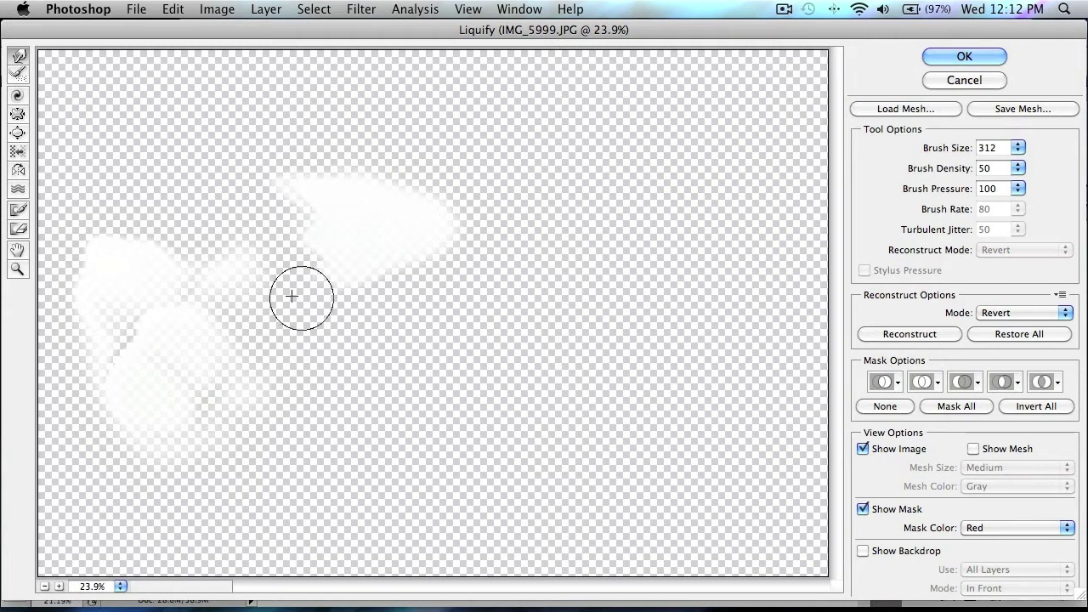
{"action": "mouse_move", "coordinate": [114, 246]}
{"action": "left_mouse_down"}
{"action": "mouse_move", "coordinate": [25, 270]}
{"action": "mouse_move", "coordinate": [34, 282]}
{"action": "mouse_move", "coordinate": [87, 273]}
{"action": "mouse_move", "coordinate": [98, 334]}
{"action": "mouse_move", "coordinate": [51, 328]}
{"action": "mouse_move", "coordinate": [153, 357]}
{"action": "mouse_move", "coordinate": [96, 385]}
{"action": "mouse_move", "coordinate": [103, 435]}
{"action": "left_mouse_up"}
{"action": "mouse_move", "coordinate": [287, 233]}
{"action": "left_mouse_down"}
{"action": "mouse_move", "coordinate": [255, 264]}
{"action": "mouse_move", "coordinate": [350, 268]}
{"action": "mouse_move", "coordinate": [308, 299]}
{"action": "left_mouse_up"}
{"action": "left_click", "coordinate": [988, 57]}
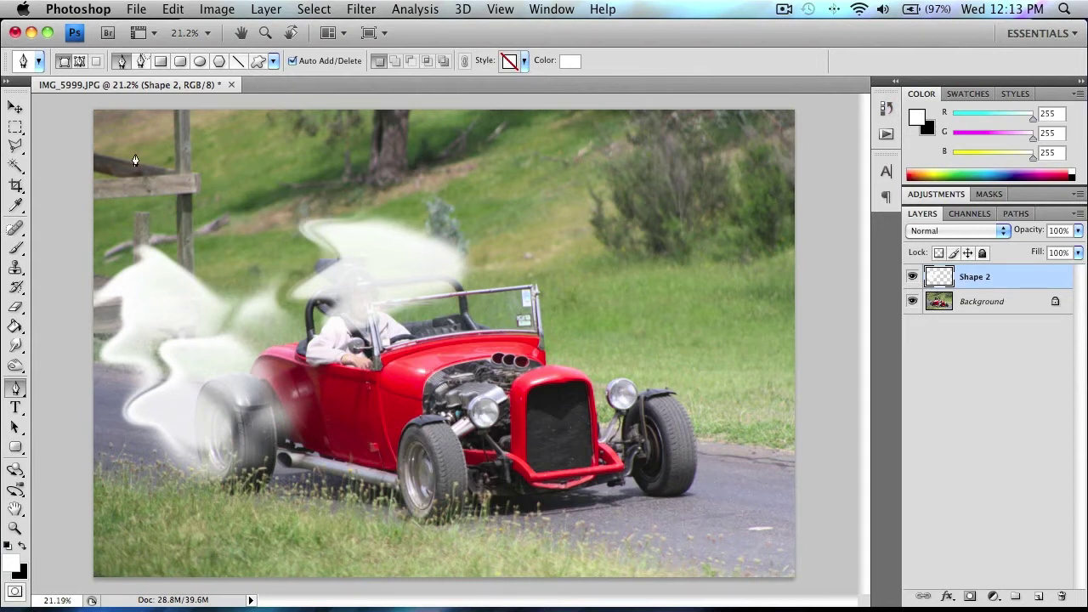
Shift the smoke layer slightly down toward the rear of the car and soften it with a 61.9-pixel Gaussian Blur
{"action": "left_click", "coordinate": [15, 108]}
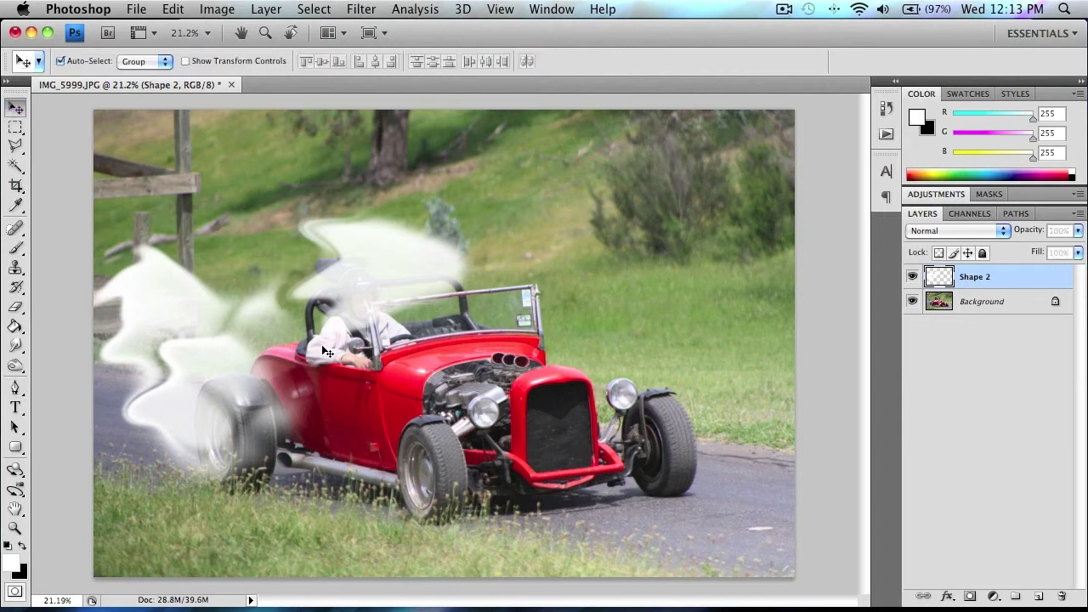
{"action": "left_click_drag", "start_coordinate": [379, 290], "coordinate": [355, 299]}
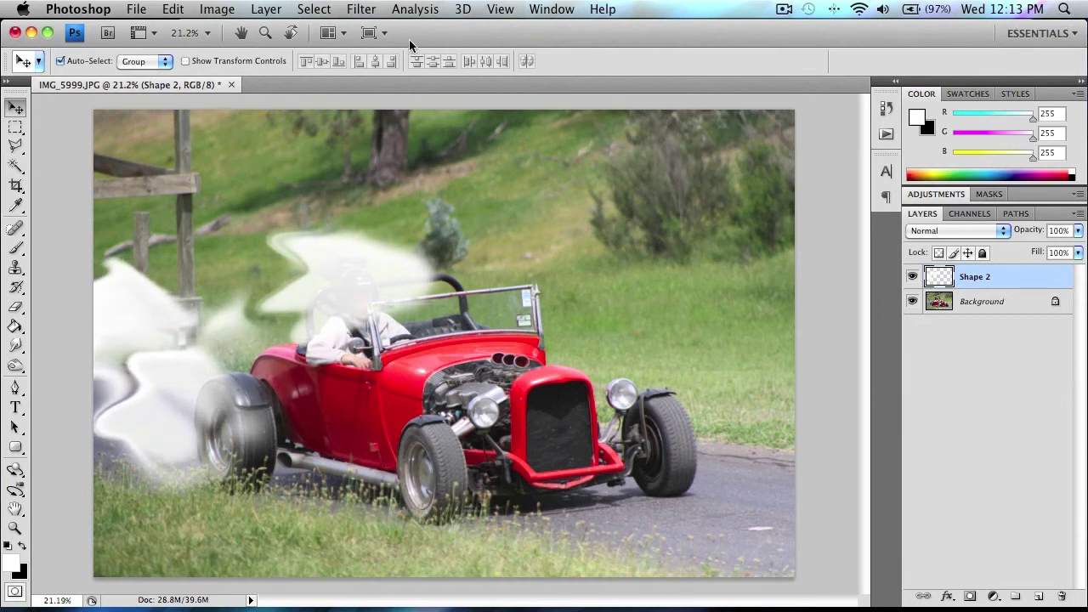
{"action": "left_click", "coordinate": [361, 7]}
{"action": "mouse_move", "coordinate": [392, 166]}
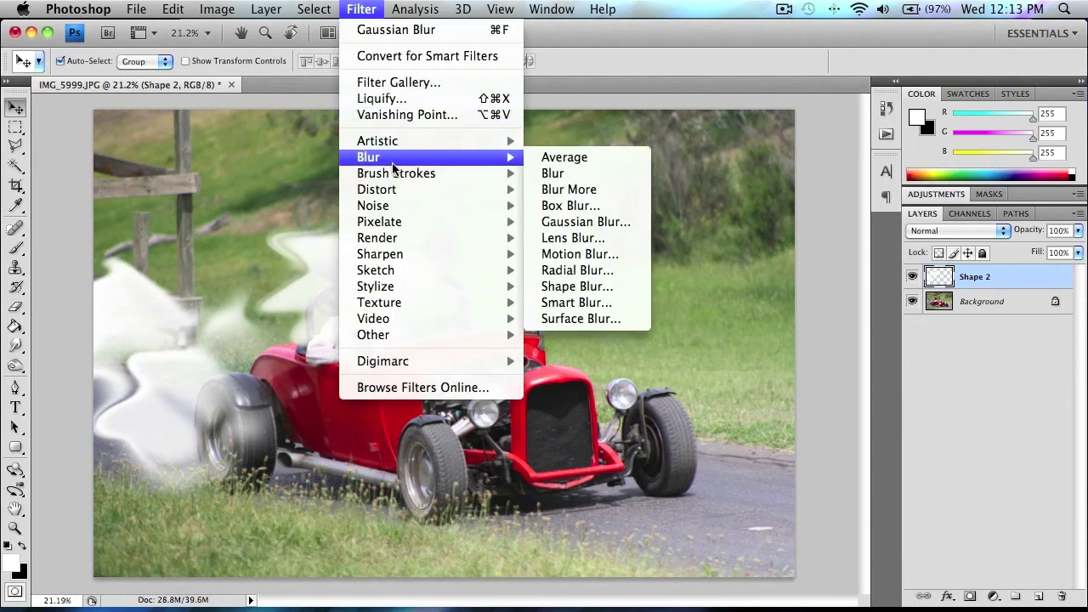
{"action": "left_click", "coordinate": [613, 223]}
{"action": "left_click_drag", "start_coordinate": [707, 375], "coordinate": [740, 379]}
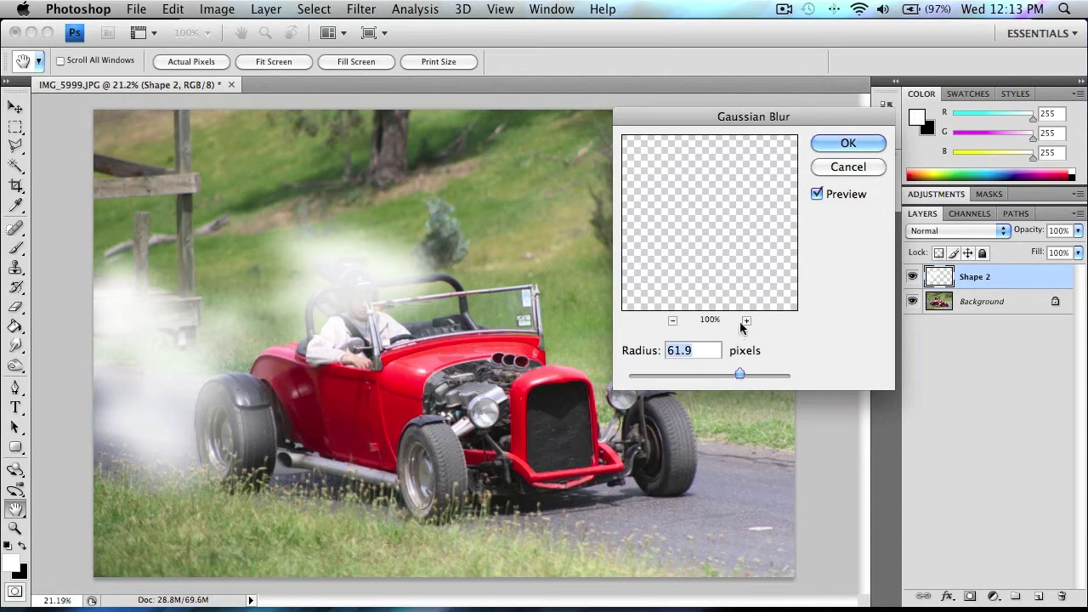
{"action": "left_click", "coordinate": [845, 144]}
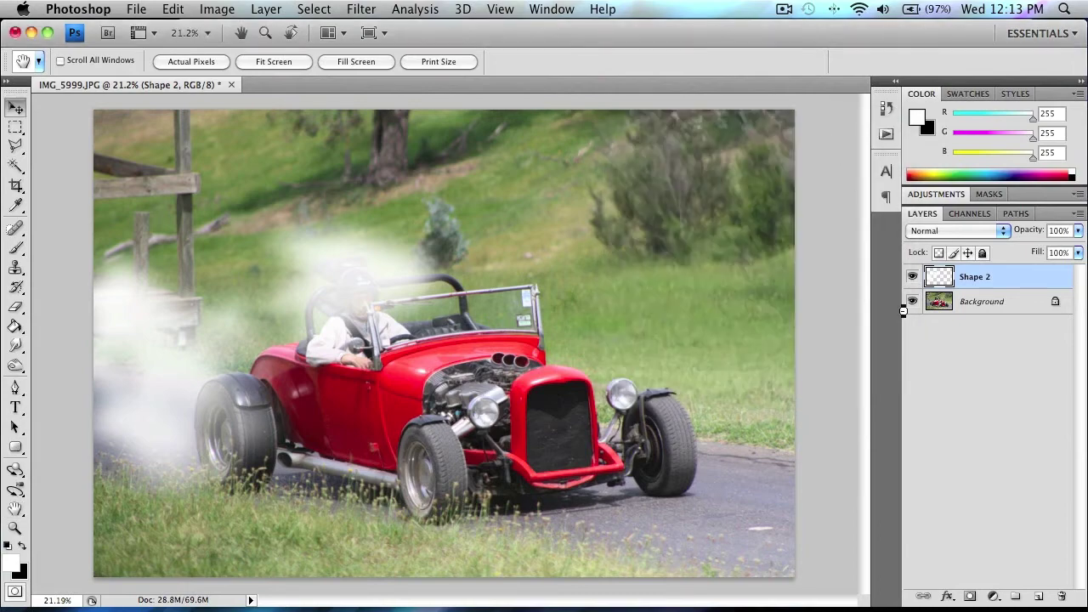
Set up the Eraser with a soft-edged 200-pixel brush at 47% opacity
{"action": "left_click", "coordinate": [16, 308]}
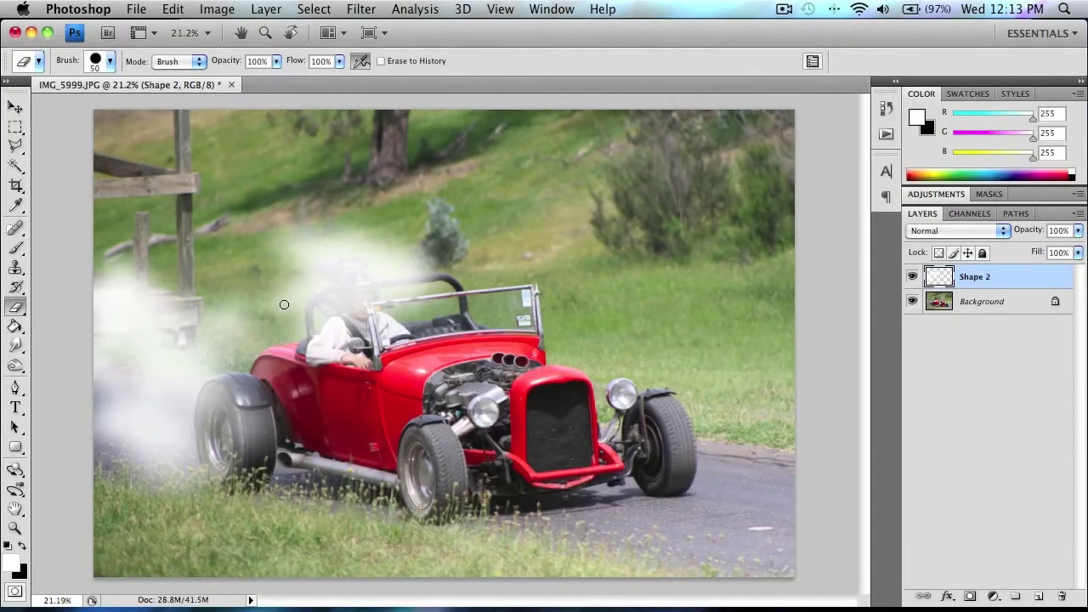
{"action": "key", "text": "bracketright"}
{"action": "key", "text": "bracketright"}
{"action": "mouse_move", "coordinate": [362, 309]}
{"action": "left_mouse_down"}
{"action": "mouse_move", "coordinate": [330, 339]}
{"action": "mouse_move", "coordinate": [338, 355]}
{"action": "mouse_move", "coordinate": [227, 413]}
{"action": "mouse_move", "coordinate": [233, 451]}
{"action": "mouse_move", "coordinate": [226, 414]}
{"action": "left_mouse_up"}
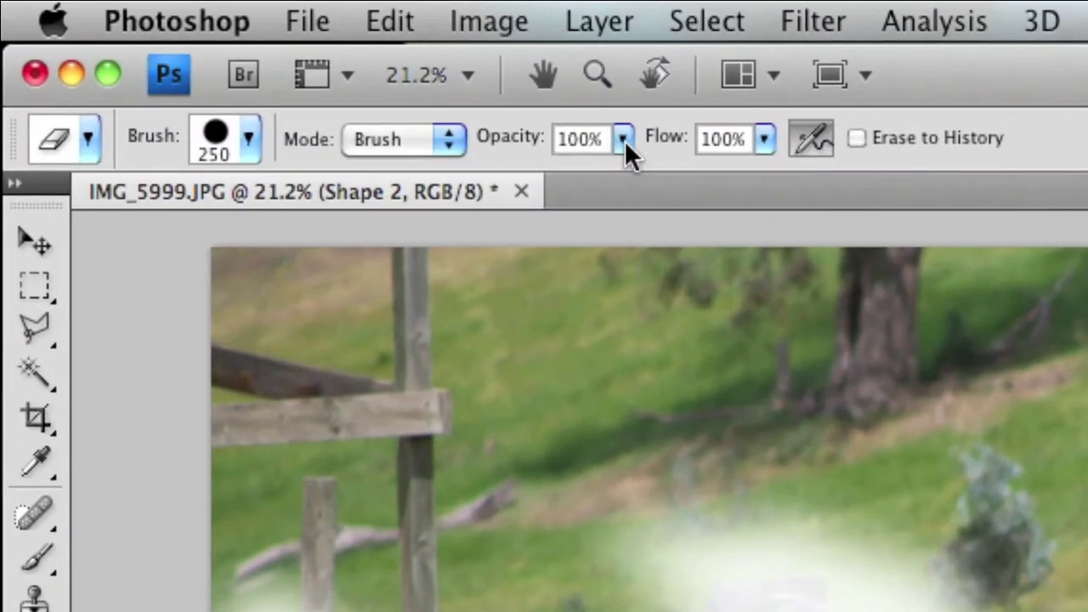
{"action": "left_click", "coordinate": [277, 61]}
{"action": "left_click", "coordinate": [528, 177]}
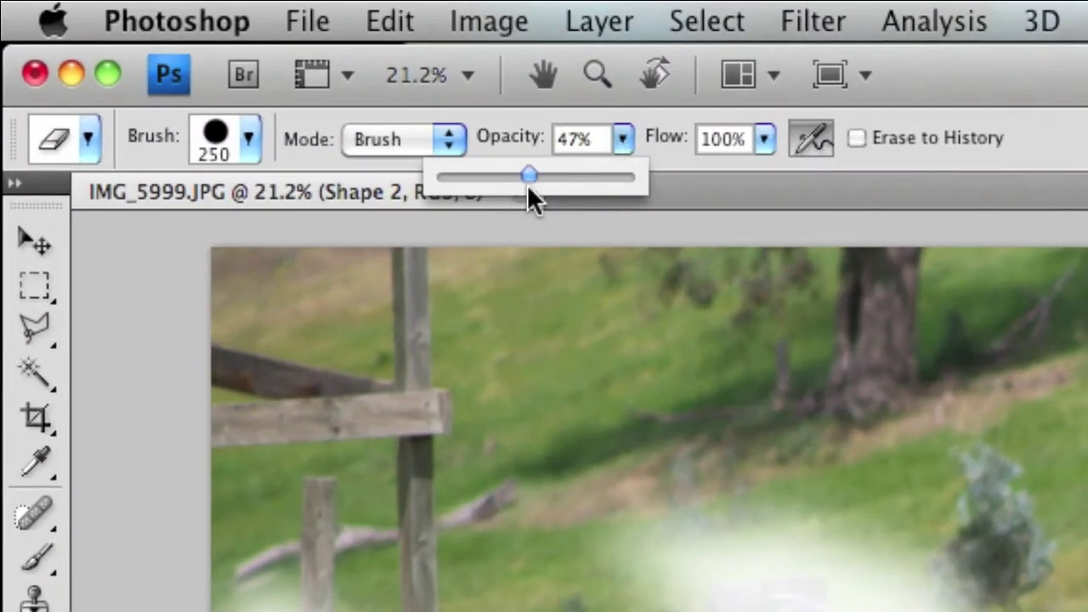
{"action": "key", "text": "bracketleft"}
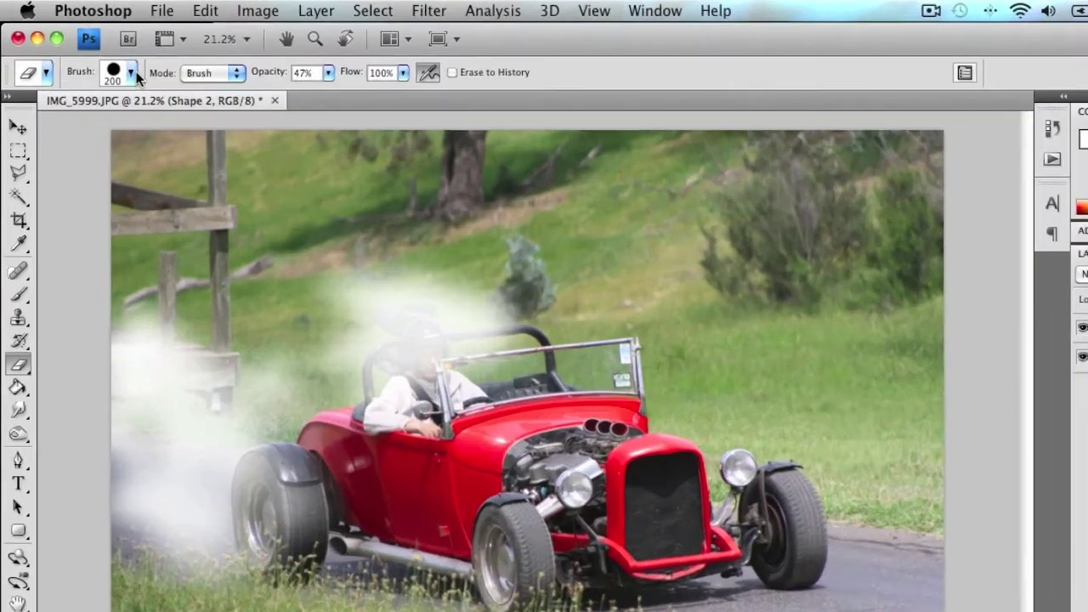
{"action": "left_click", "coordinate": [110, 61]}
{"action": "left_click_drag", "start_coordinate": [148, 256], "coordinate": [32, 266]}
{"action": "key", "text": "Return"}
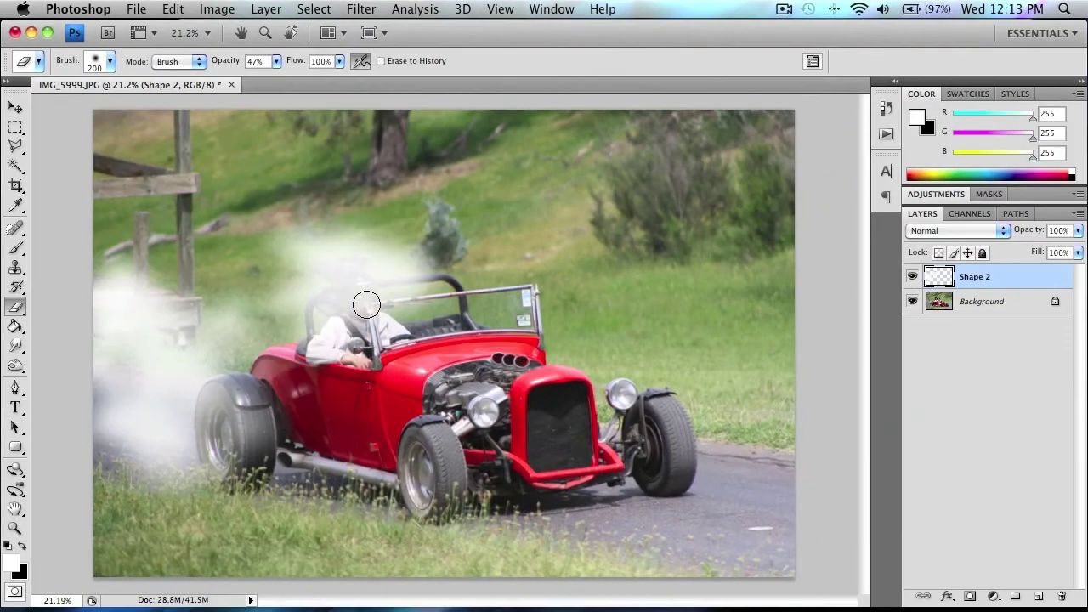
Erase the smoke covering the driver's head and upper body, undoing the last unwanted change
{"action": "mouse_move", "coordinate": [357, 291]}
{"action": "left_mouse_down"}
{"action": "mouse_move", "coordinate": [353, 316]}
{"action": "mouse_move", "coordinate": [366, 298]}
{"action": "mouse_move", "coordinate": [351, 281]}
{"action": "mouse_move", "coordinate": [364, 311]}
{"action": "left_mouse_up"}
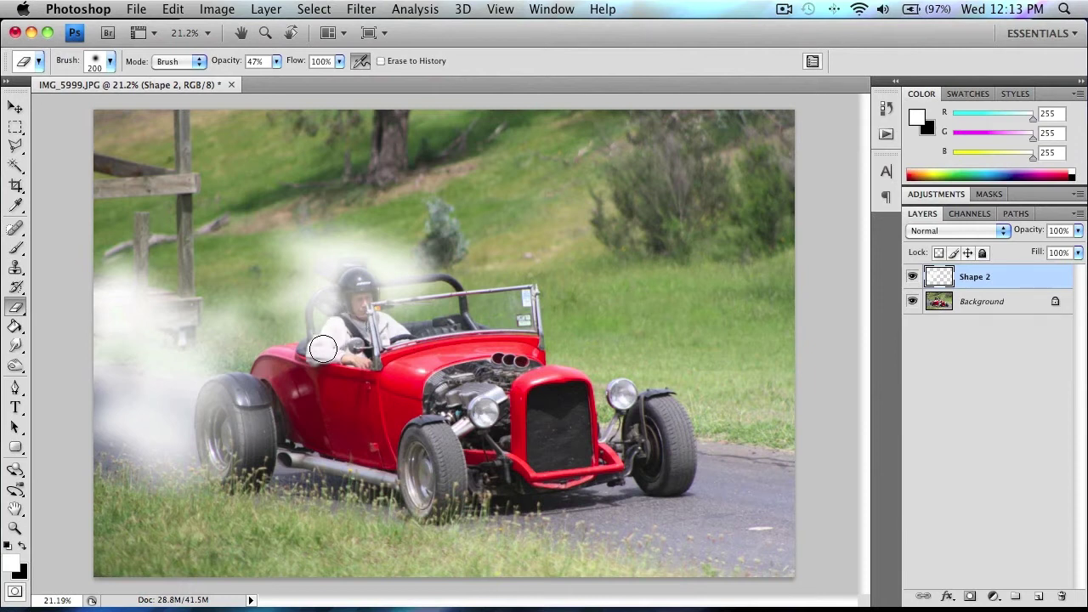
{"action": "mouse_move", "coordinate": [248, 391]}
{"action": "left_mouse_down"}
{"action": "mouse_move", "coordinate": [220, 467]}
{"action": "mouse_move", "coordinate": [250, 482]}
{"action": "mouse_move", "coordinate": [252, 409]}
{"action": "mouse_move", "coordinate": [227, 408]}
{"action": "mouse_move", "coordinate": [218, 462]}
{"action": "mouse_move", "coordinate": [211, 416]}
{"action": "mouse_move", "coordinate": [204, 449]}
{"action": "mouse_move", "coordinate": [219, 389]}
{"action": "mouse_move", "coordinate": [254, 405]}
{"action": "mouse_move", "coordinate": [256, 442]}
{"action": "mouse_move", "coordinate": [252, 401]}
{"action": "mouse_move", "coordinate": [354, 303]}
{"action": "mouse_move", "coordinate": [357, 282]}
{"action": "mouse_move", "coordinate": [366, 313]}
{"action": "mouse_move", "coordinate": [355, 280]}
{"action": "mouse_move", "coordinate": [367, 317]}
{"action": "mouse_move", "coordinate": [332, 338]}
{"action": "mouse_move", "coordinate": [378, 302]}
{"action": "mouse_move", "coordinate": [358, 291]}
{"action": "mouse_move", "coordinate": [364, 318]}
{"action": "mouse_move", "coordinate": [348, 328]}
{"action": "mouse_move", "coordinate": [380, 338]}
{"action": "mouse_move", "coordinate": [357, 357]}
{"action": "left_mouse_up"}
{"action": "key", "text": "super+z"}
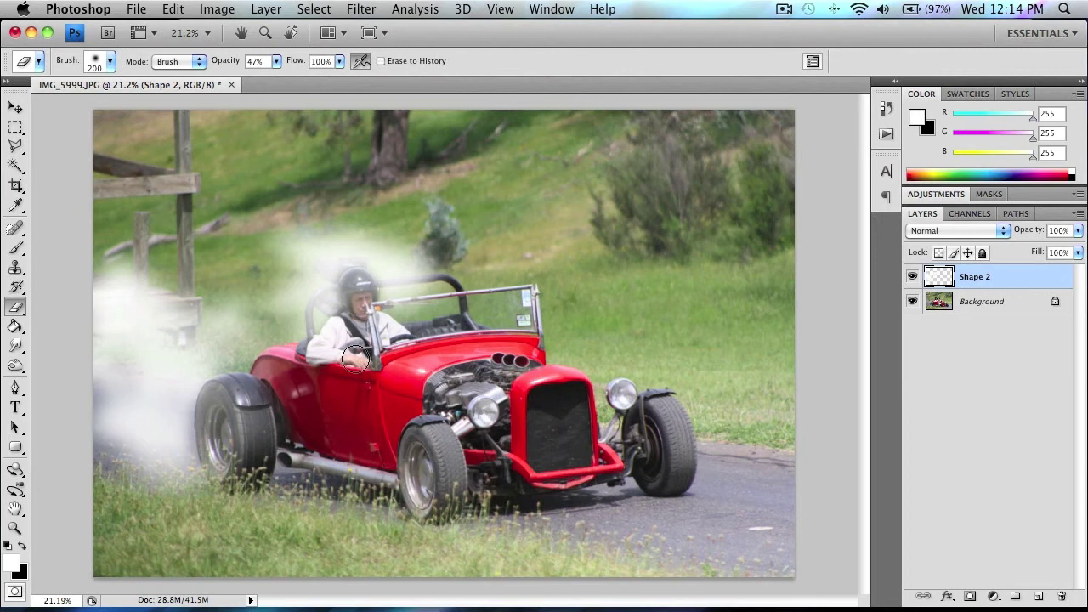
Set the Shape 2 smoke layer's opacity to 67%
{"action": "left_click", "coordinate": [1078, 230]}
{"action": "left_click", "coordinate": [1031, 247]}
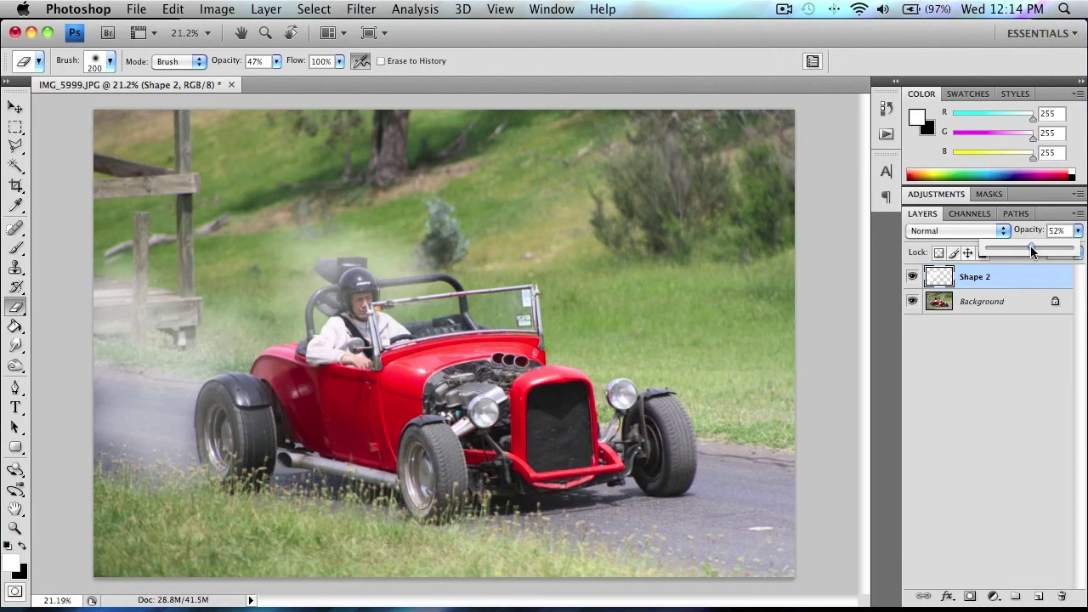
{"action": "left_click", "coordinate": [980, 285]}
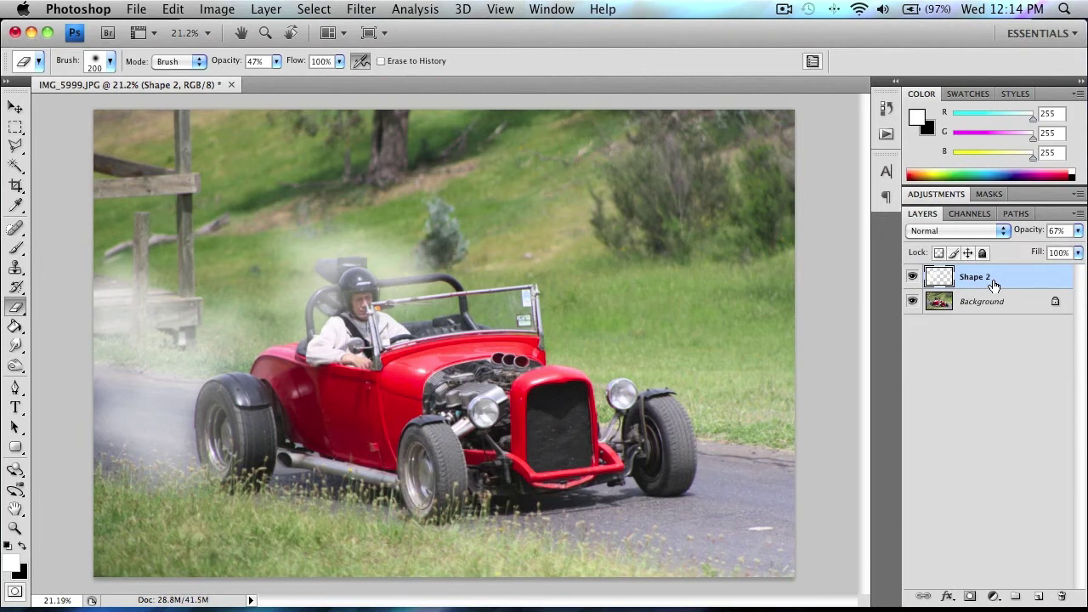
Duplicate the smoke layer, rotate the copy 41.1 degrees and place it so smoke rises behind the driver
{"action": "left_click", "coordinate": [15, 107]}
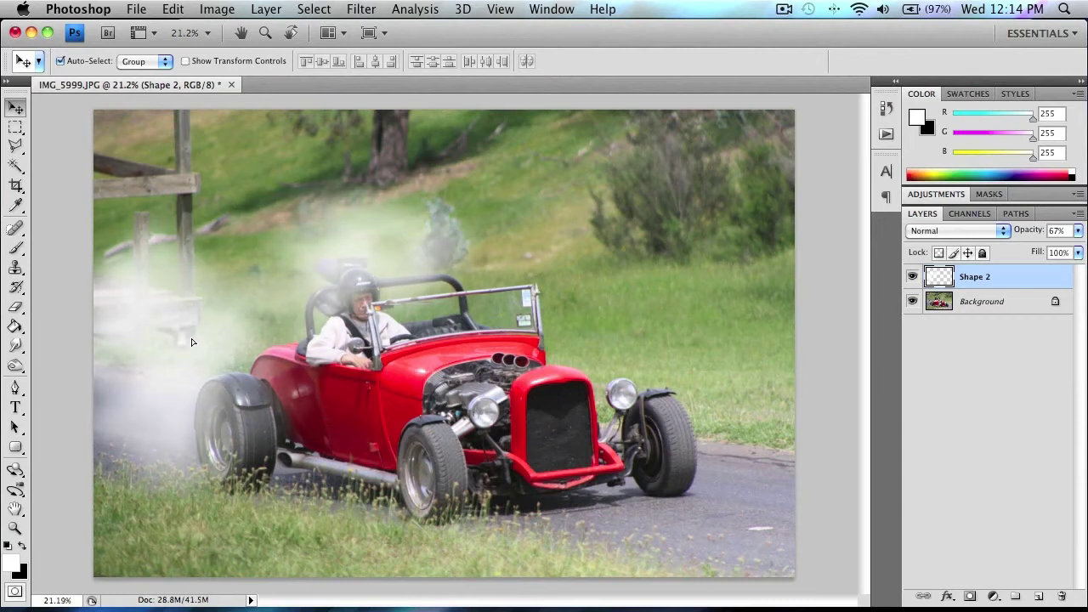
{"action": "key", "text": "super+j"}
{"action": "key", "text": "super+t"}
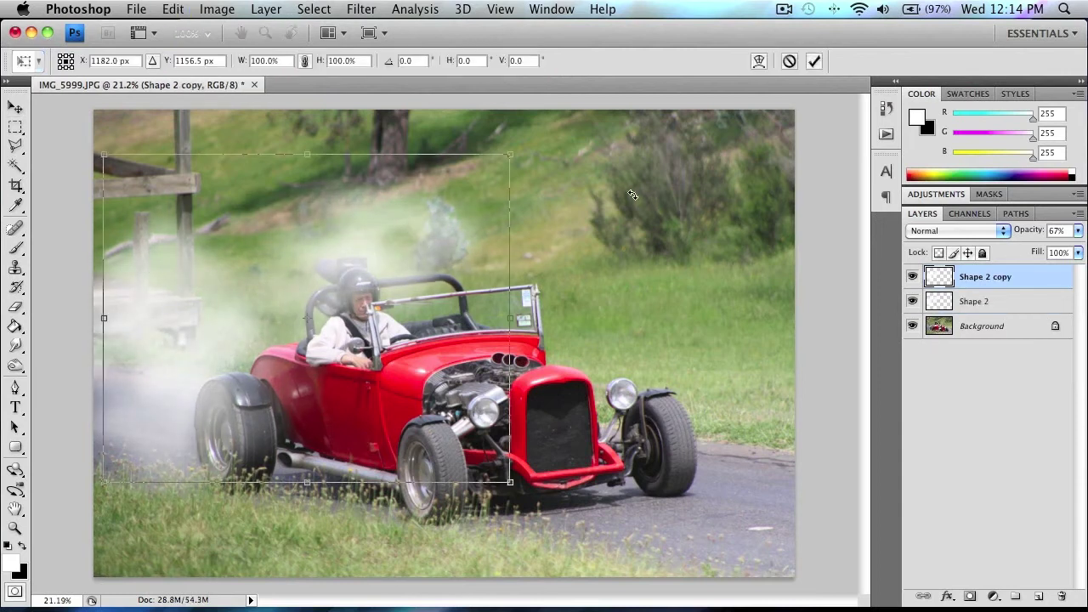
{"action": "left_click_drag", "start_coordinate": [687, 177], "coordinate": [719, 361]}
{"action": "left_click_drag", "start_coordinate": [284, 279], "coordinate": [290, 304]}
{"action": "left_click_drag", "start_coordinate": [425, 192], "coordinate": [488, 219]}
{"action": "left_click_drag", "start_coordinate": [385, 270], "coordinate": [391, 251]}
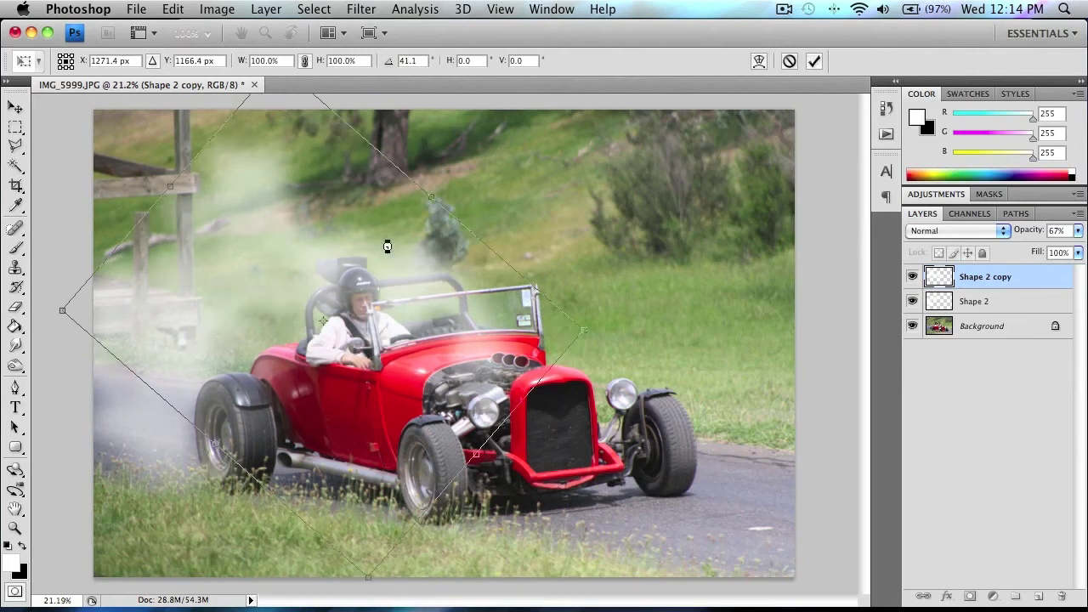
{"action": "key", "text": "Return"}
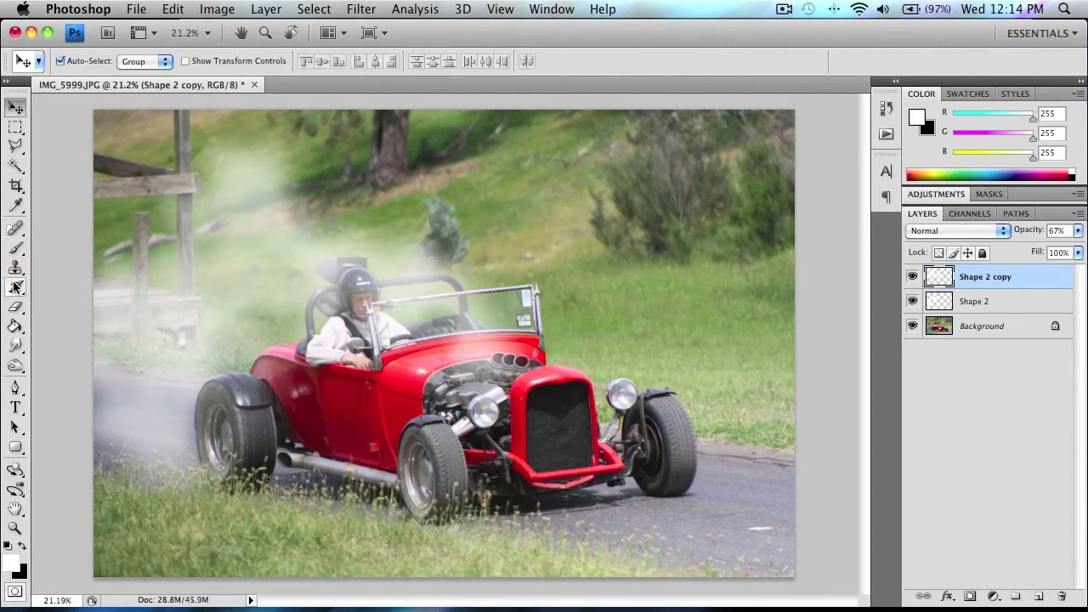
Erase the copied smoke over the driver, roll bar and seats, reducing the Eraser brush to 90 pixels
{"action": "left_click", "coordinate": [15, 307]}
{"action": "mouse_move", "coordinate": [362, 307]}
{"action": "left_mouse_down"}
{"action": "mouse_move", "coordinate": [503, 355]}
{"action": "mouse_move", "coordinate": [446, 356]}
{"action": "mouse_move", "coordinate": [471, 326]}
{"action": "mouse_move", "coordinate": [480, 346]}
{"action": "mouse_move", "coordinate": [470, 393]}
{"action": "mouse_move", "coordinate": [460, 382]}
{"action": "mouse_move", "coordinate": [464, 316]}
{"action": "left_mouse_up"}
{"action": "key", "text": "bracketleft"}
{"action": "key", "text": "bracketleft"}
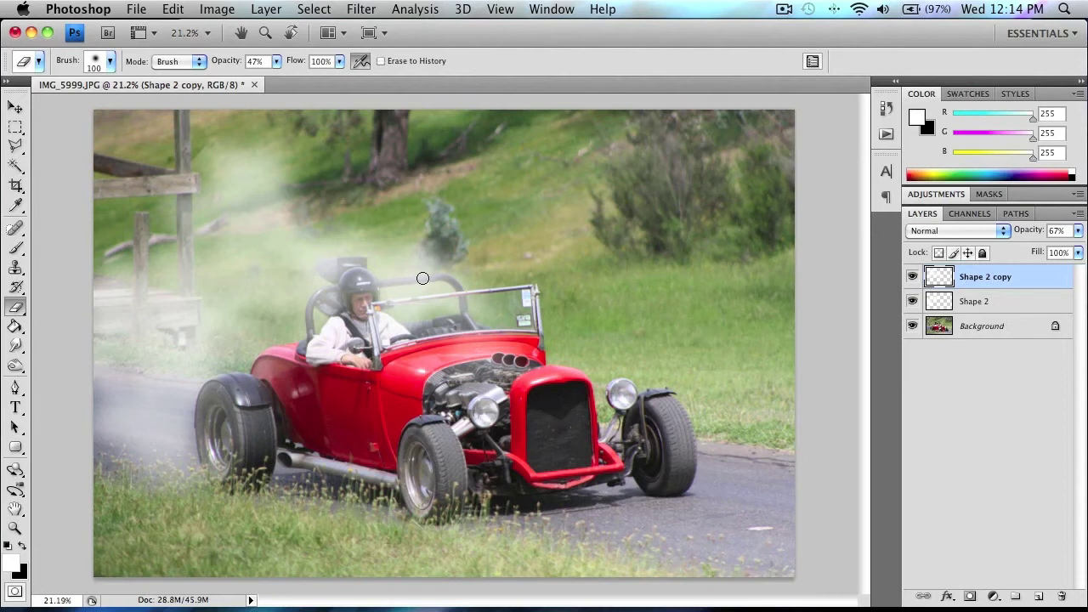
{"action": "left_click_drag", "start_coordinate": [448, 279], "coordinate": [463, 329]}
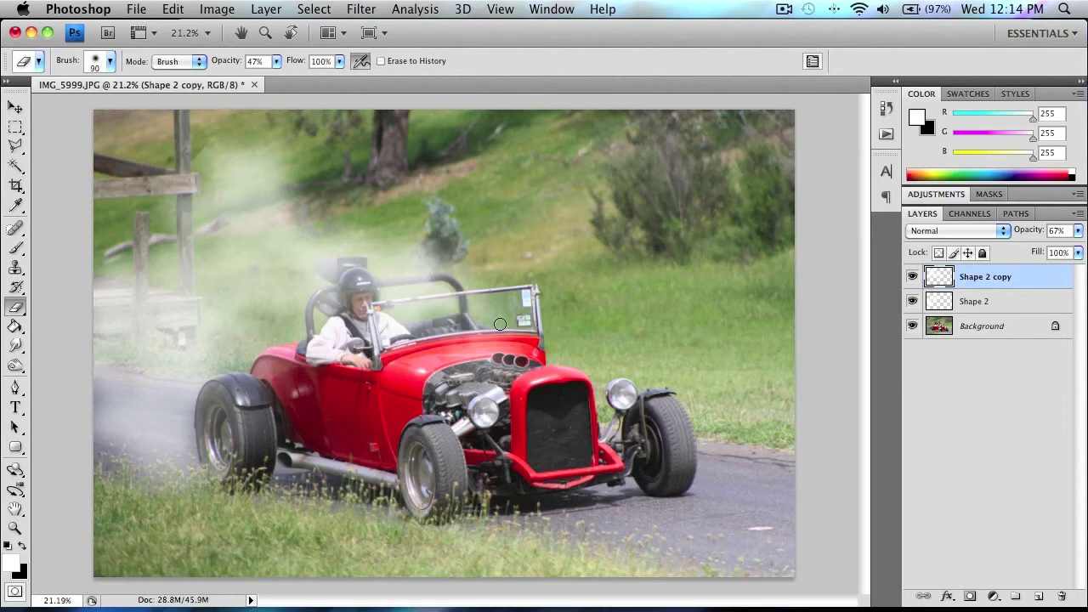
{"action": "key", "text": "super+z"}
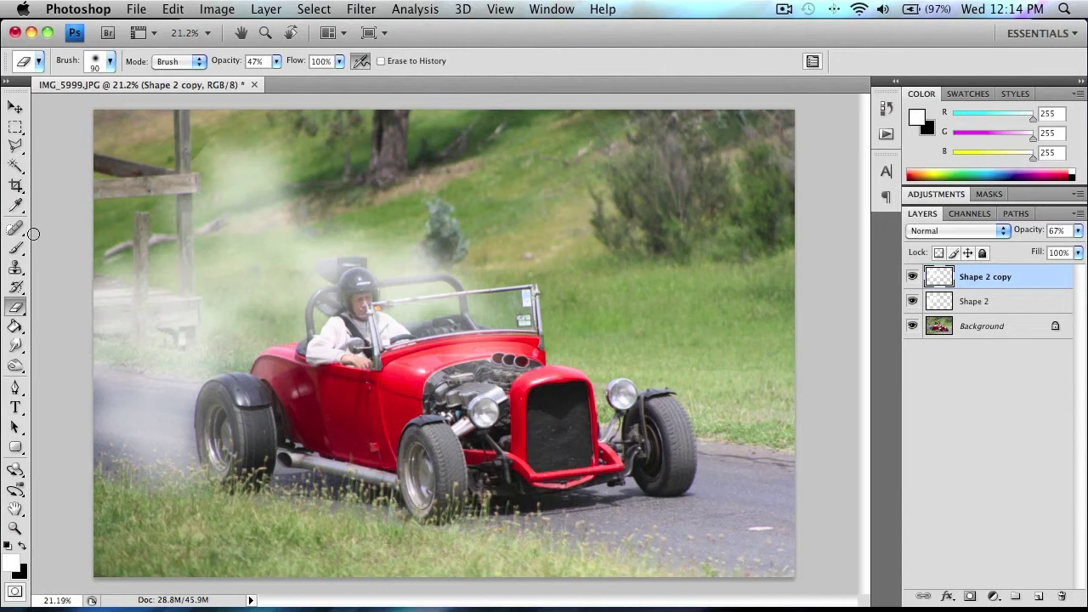
Duplicate the smoke copy, scale it to 139.6%, rotate it -150 degrees and place it over the rear wheel and roadside grass
{"action": "left_click", "coordinate": [15, 107]}
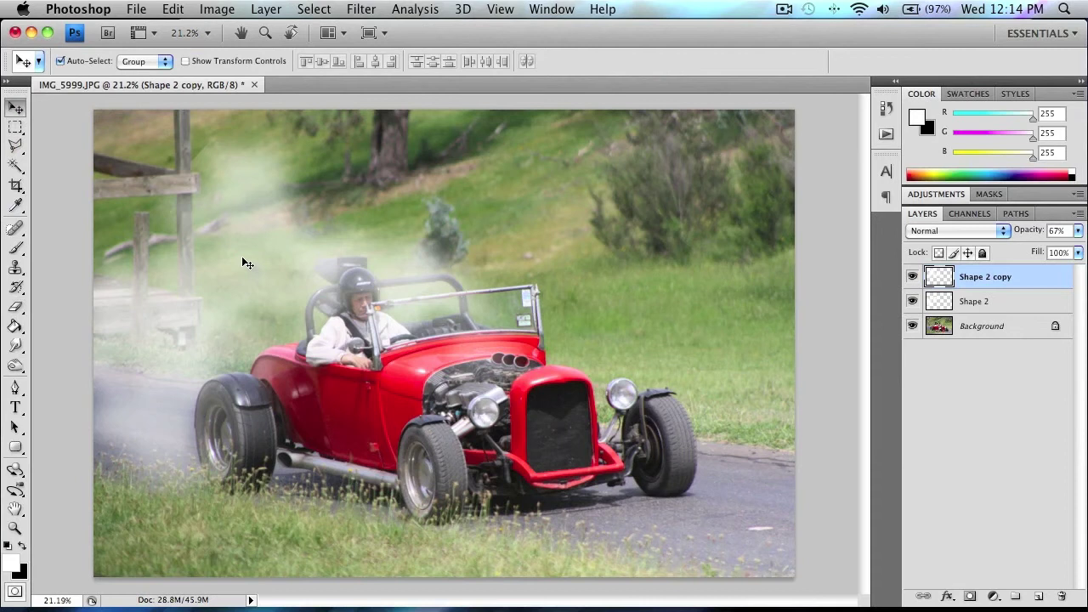
{"action": "left_click_drag", "start_coordinate": [255, 255], "coordinate": [212, 330]}
{"action": "key", "text": "ctrl+j"}
{"action": "key", "text": "ctrl+t"}
{"action": "left_click_drag", "start_coordinate": [498, 251], "coordinate": [101, 226]}
{"action": "left_click_drag", "start_coordinate": [246, 484], "coordinate": [197, 531]}
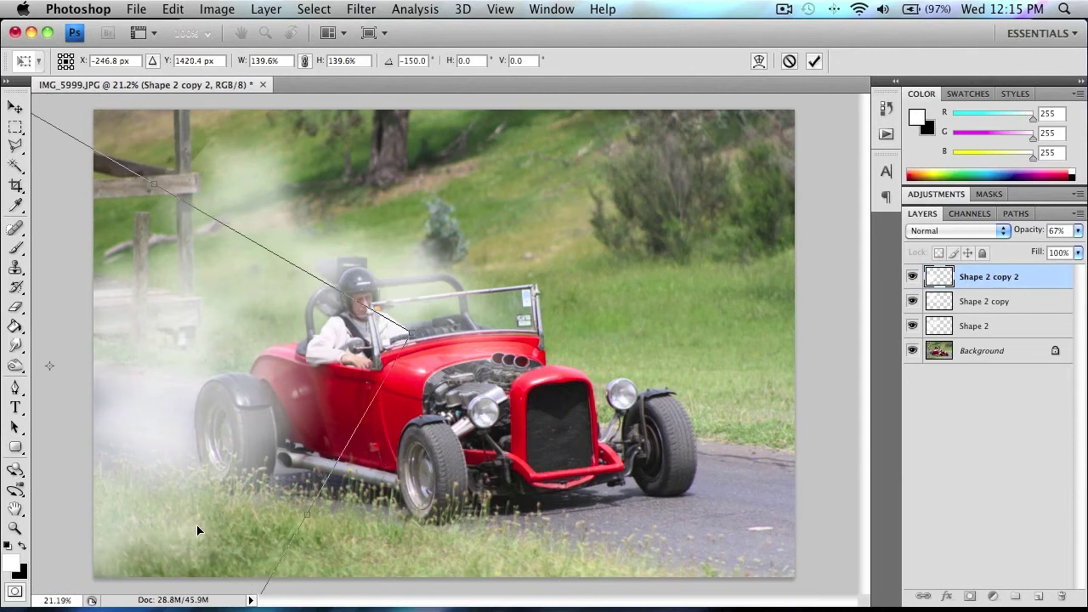
{"action": "key", "text": "Return"}
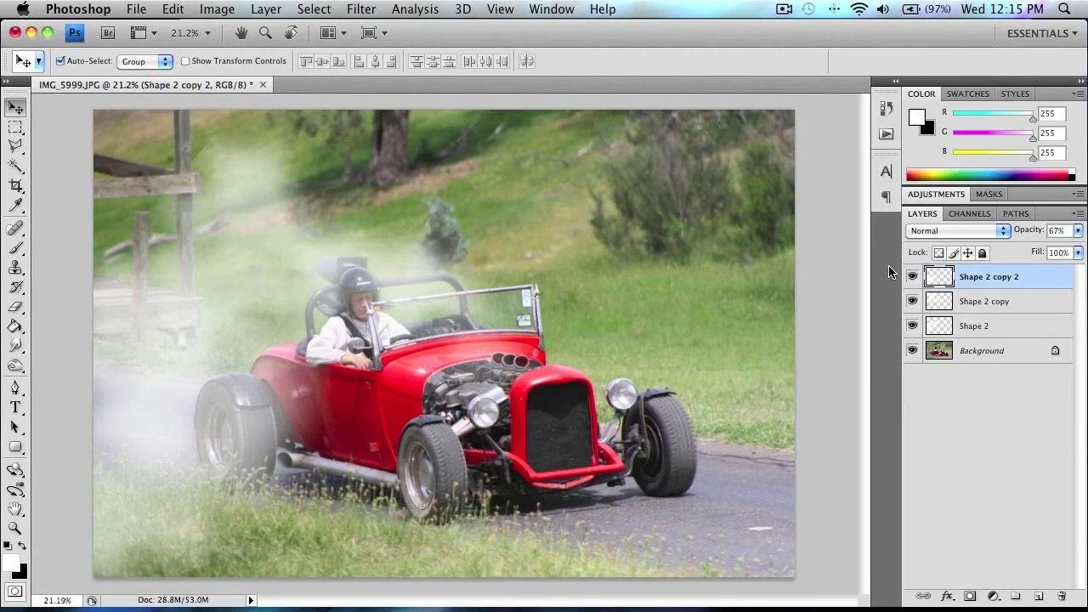
Enlarge the Eraser to 900 pixels, fade the upper plume near the fence on the Shape 2 copy layer, and reselect Shape 2 copy 2
{"action": "left_click", "coordinate": [16, 306]}
{"action": "key", "text": "bracketright"}
{"action": "key", "text": "bracketright"}
{"action": "key", "text": "bracketright"}
{"action": "key", "text": "bracketright"}
{"action": "key", "text": "bracketright"}
{"action": "key", "text": "bracketright"}
{"action": "key", "text": "bracketright"}
{"action": "key", "text": "bracketright"}
{"action": "key", "text": "bracketright"}
{"action": "key", "text": "bracketright"}
{"action": "key", "text": "bracketright"}
{"action": "key", "text": "bracketright"}
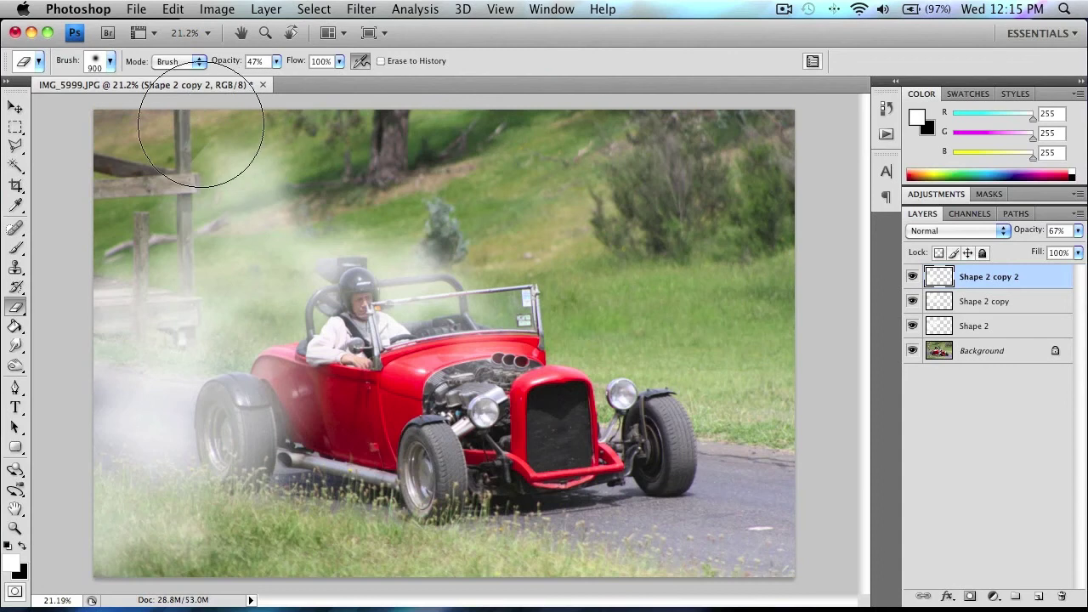
{"action": "left_click", "coordinate": [974, 299]}
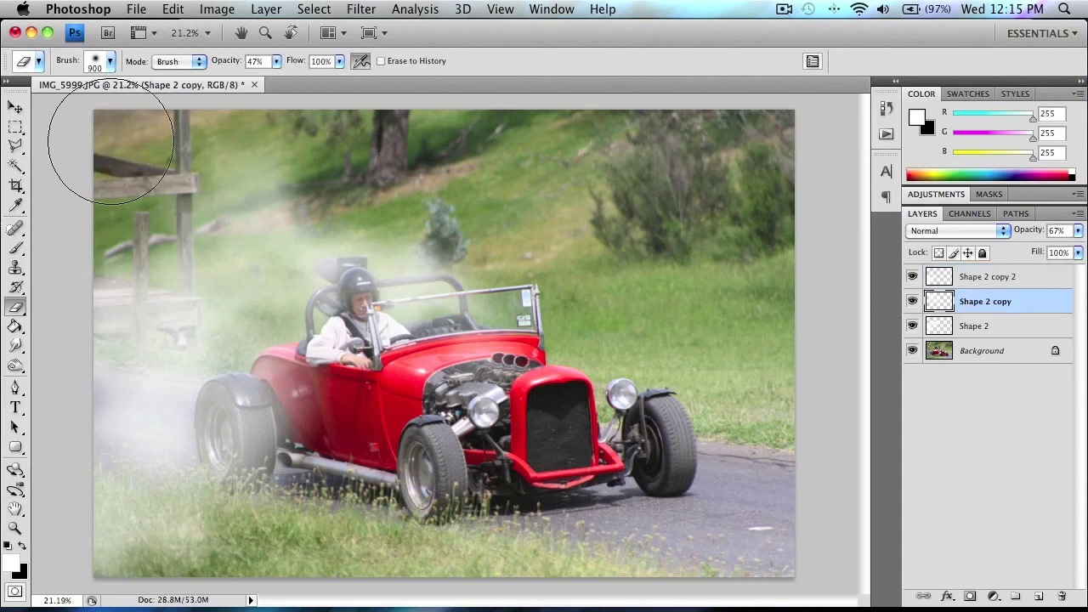
{"action": "left_click_drag", "start_coordinate": [255, 97], "coordinate": [279, 132]}
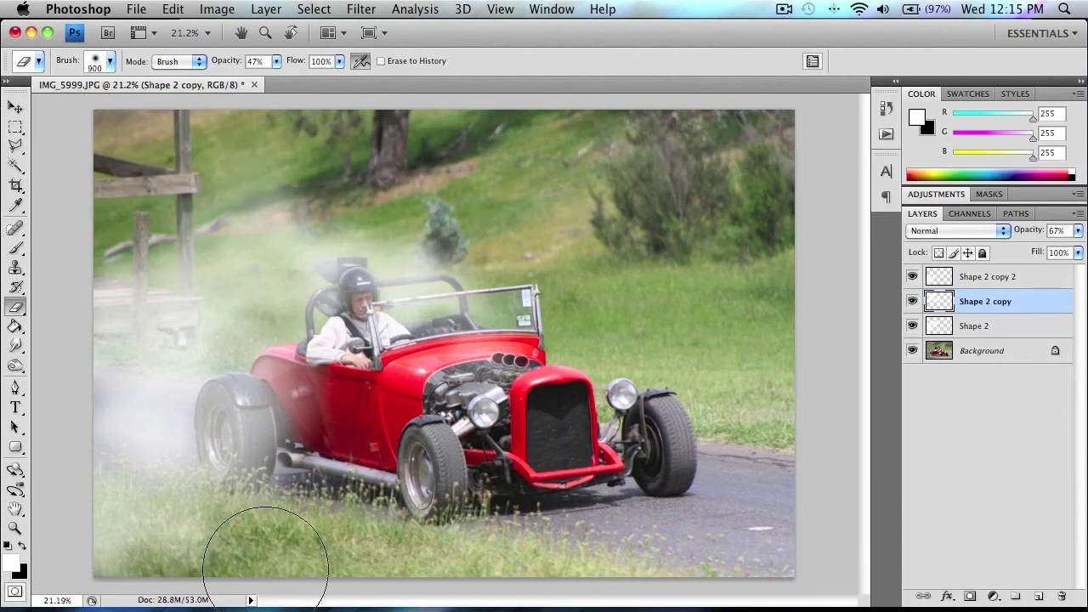
{"action": "left_click", "coordinate": [1009, 279]}
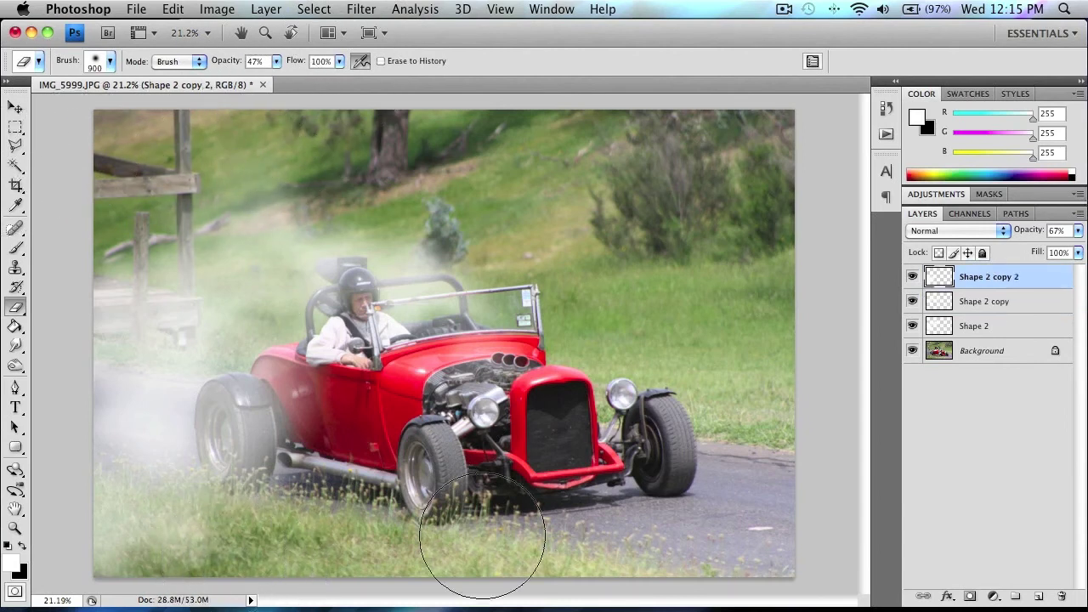